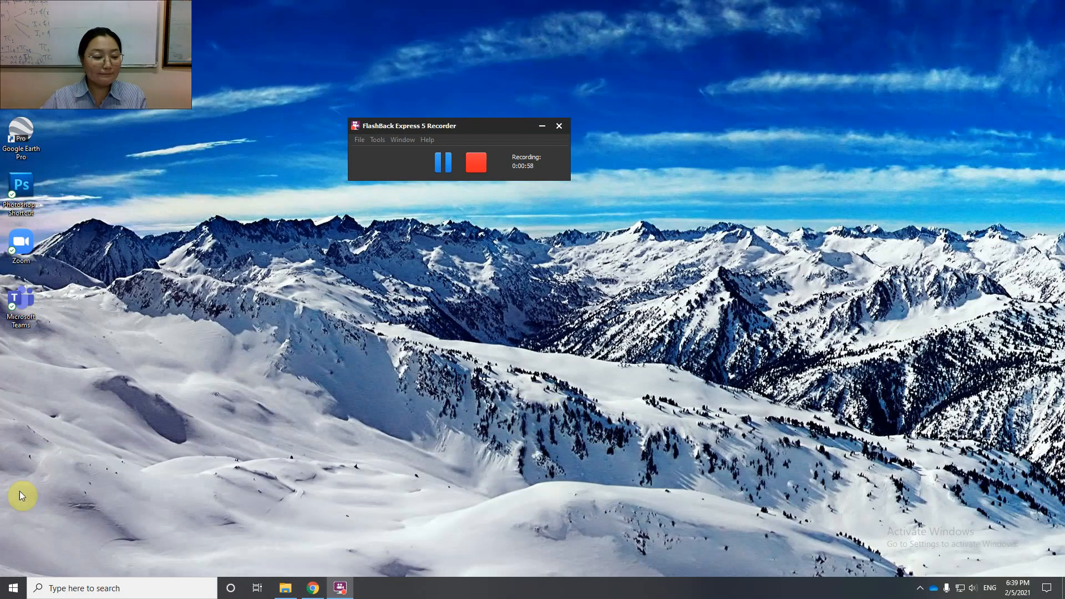
Start ArcMap and dismiss the Getting Started window to work in a blank map.
{"action": "left_click", "coordinate": [15, 588]}
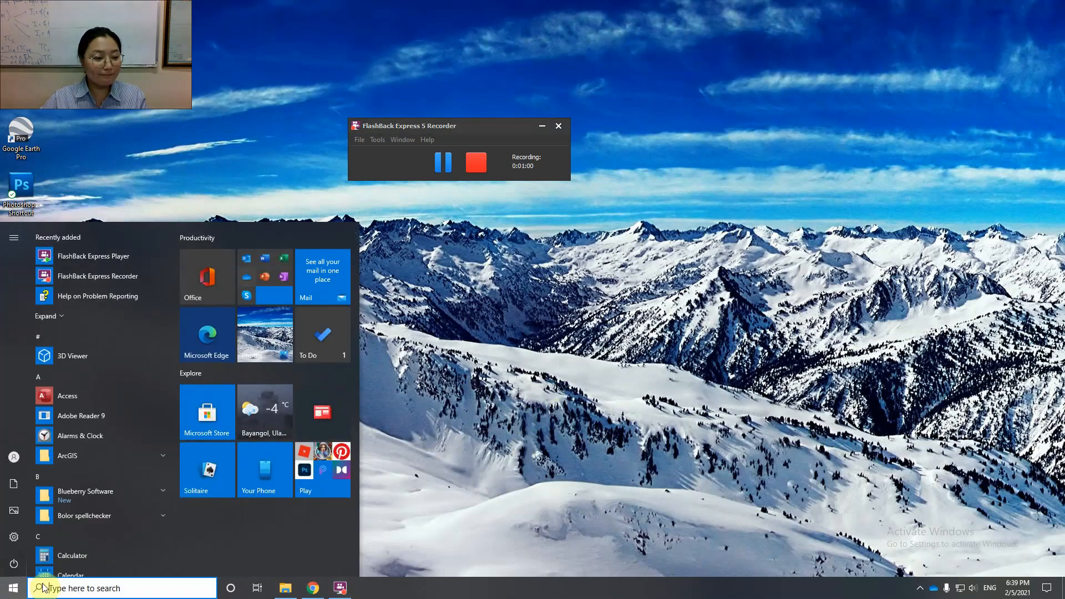
{"action": "left_click", "coordinate": [44, 587]}
{"action": "left_click", "coordinate": [142, 378]}
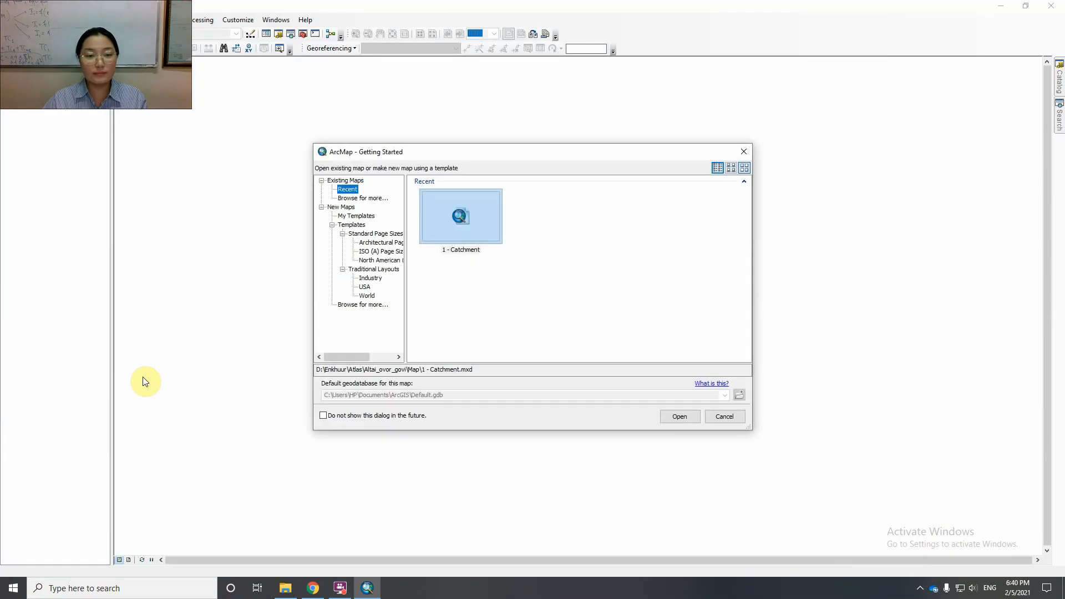
{"action": "left_click", "coordinate": [737, 416]}
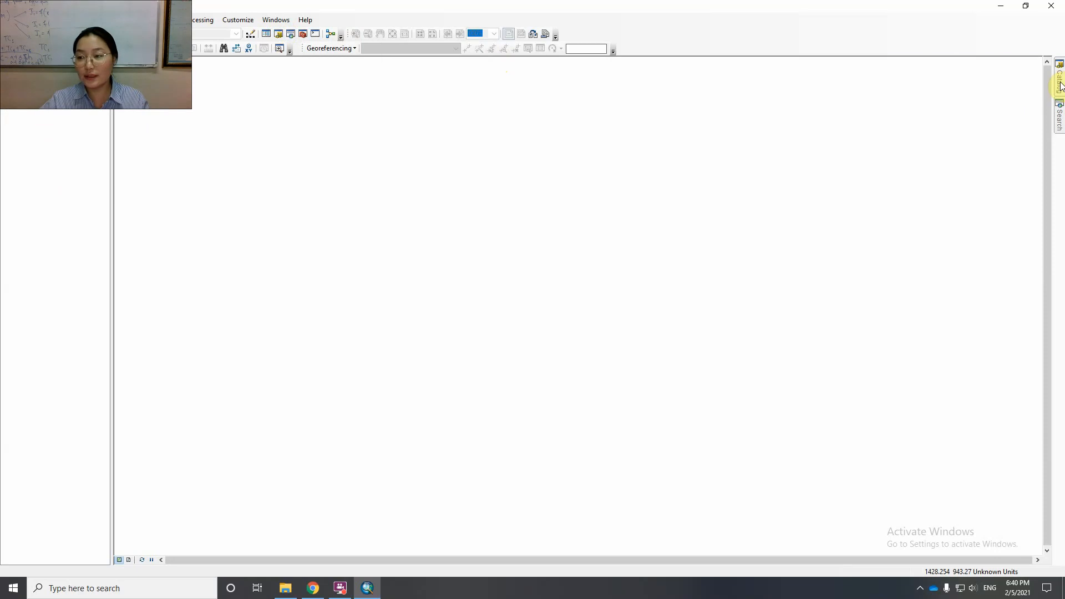
Open the coordinate system settings in the properties of the Layers data frame.
{"action": "mouse_move", "coordinate": [1059, 83]}
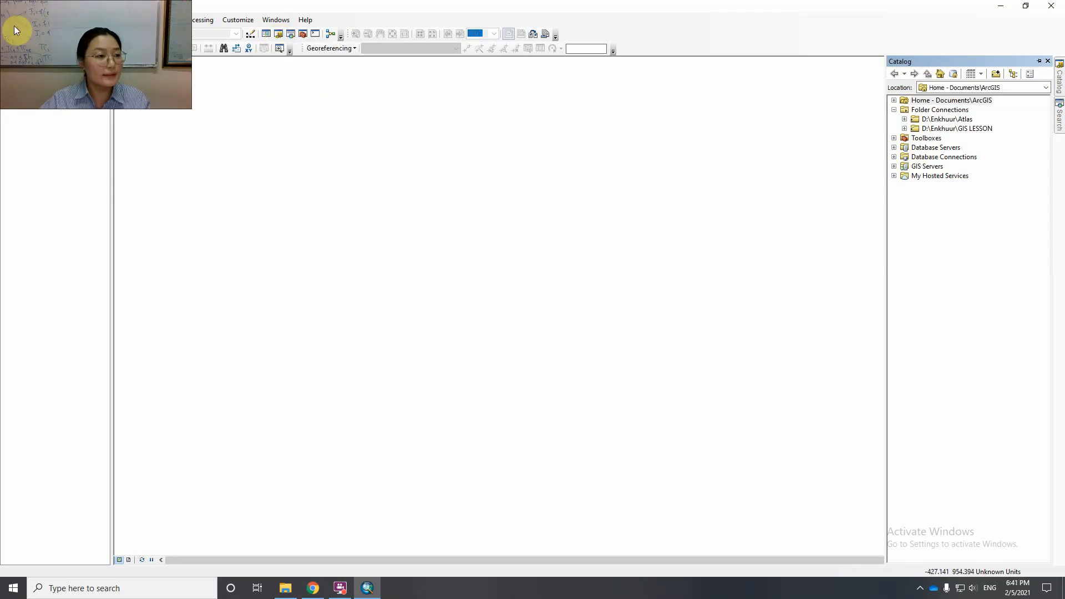
{"action": "right_click", "coordinate": [34, 84]}
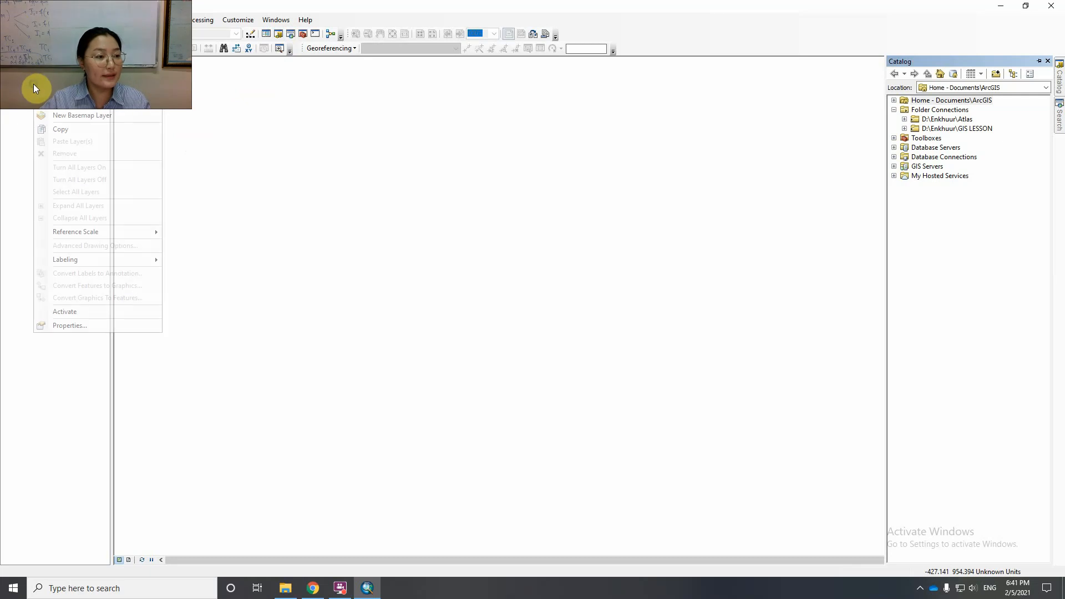
{"action": "left_click", "coordinate": [87, 325]}
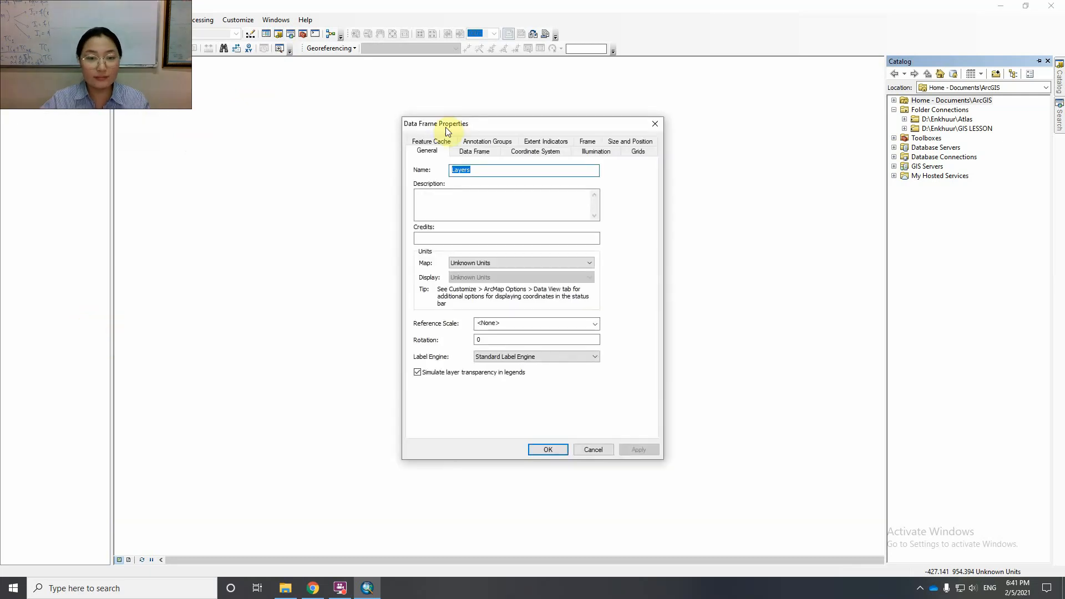
{"action": "left_click", "coordinate": [519, 151]}
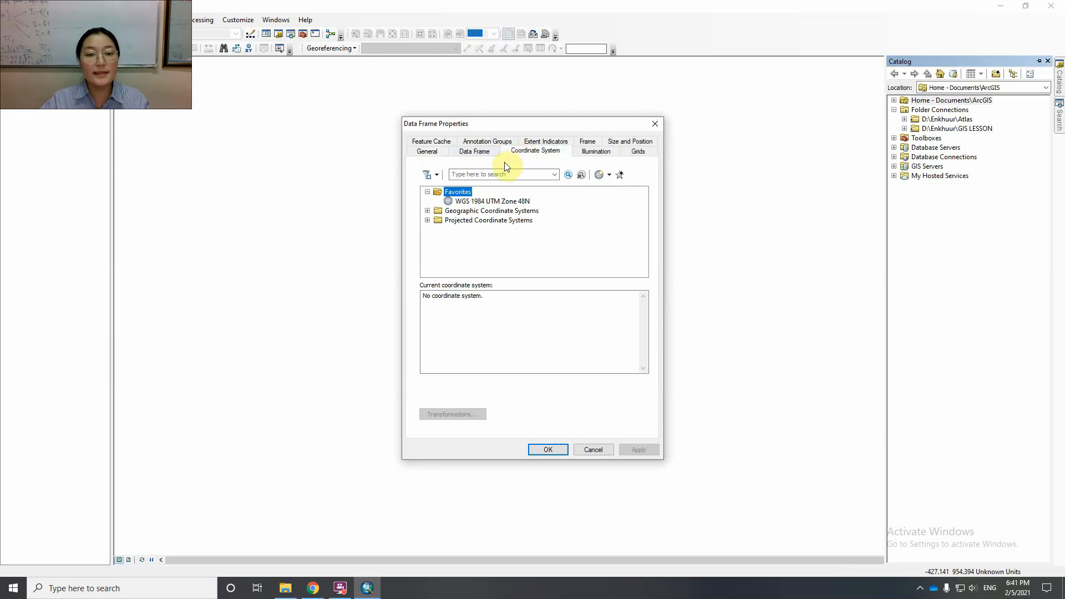
{"action": "left_click_drag", "start_coordinate": [506, 124], "coordinate": [488, 83]}
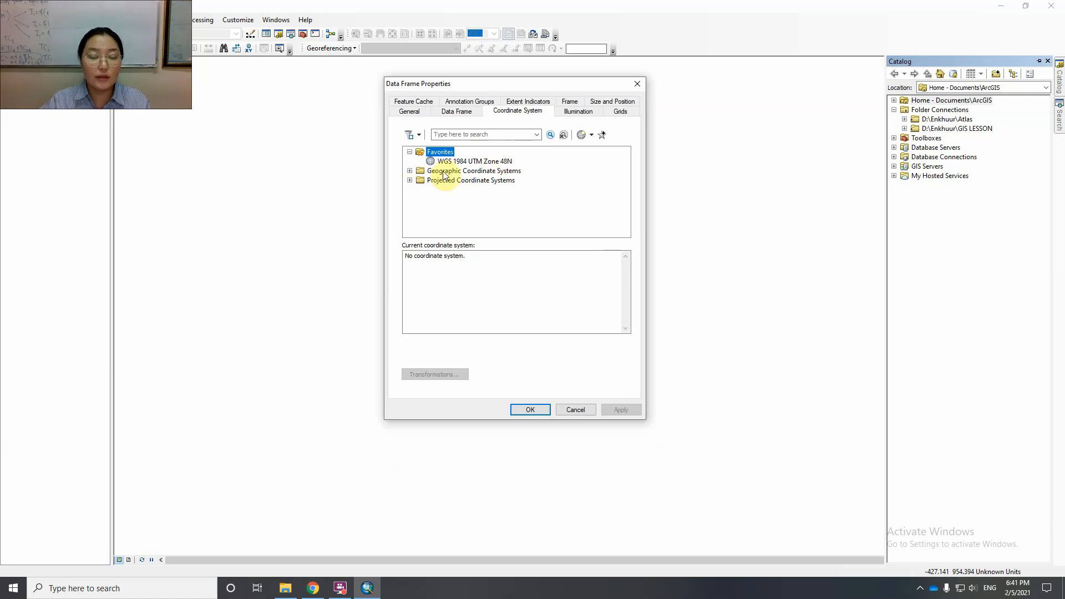
Look through the available geographic coordinate system groups, including World.
{"action": "left_click", "coordinate": [409, 171]}
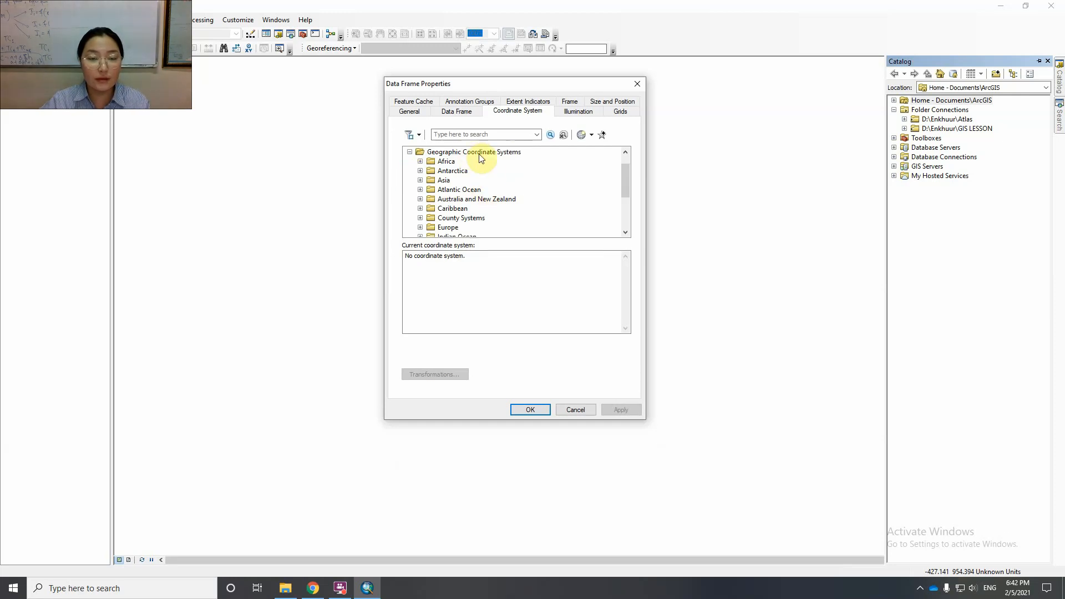
{"action": "scroll", "coordinate": [488, 176], "scroll_direction": "down", "scroll_amount": 3}
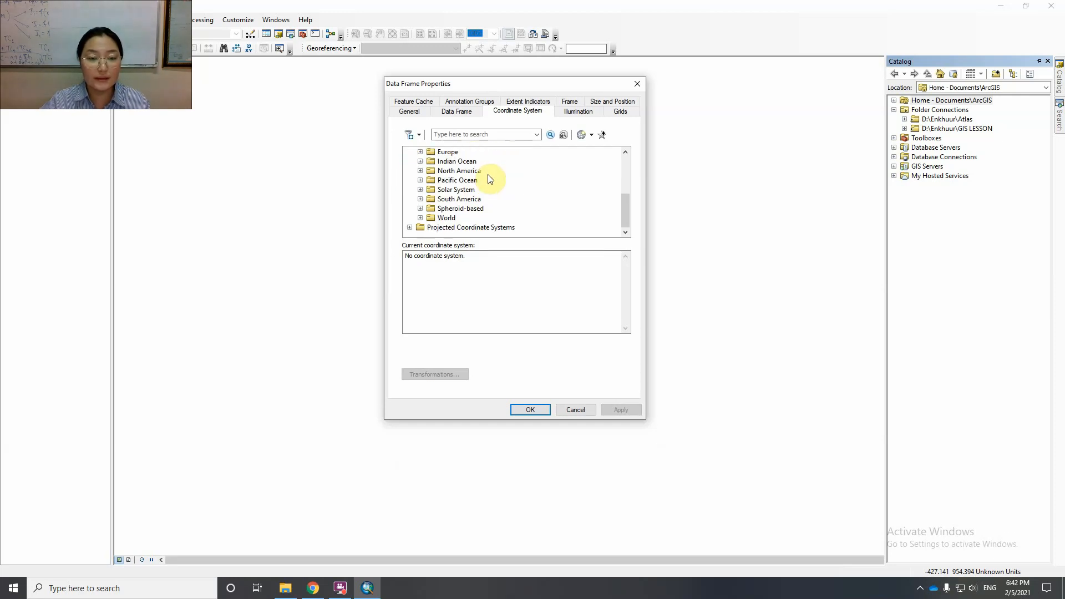
{"action": "left_click", "coordinate": [420, 218]}
{"action": "scroll", "coordinate": [487, 198], "scroll_direction": "up", "scroll_amount": 10}
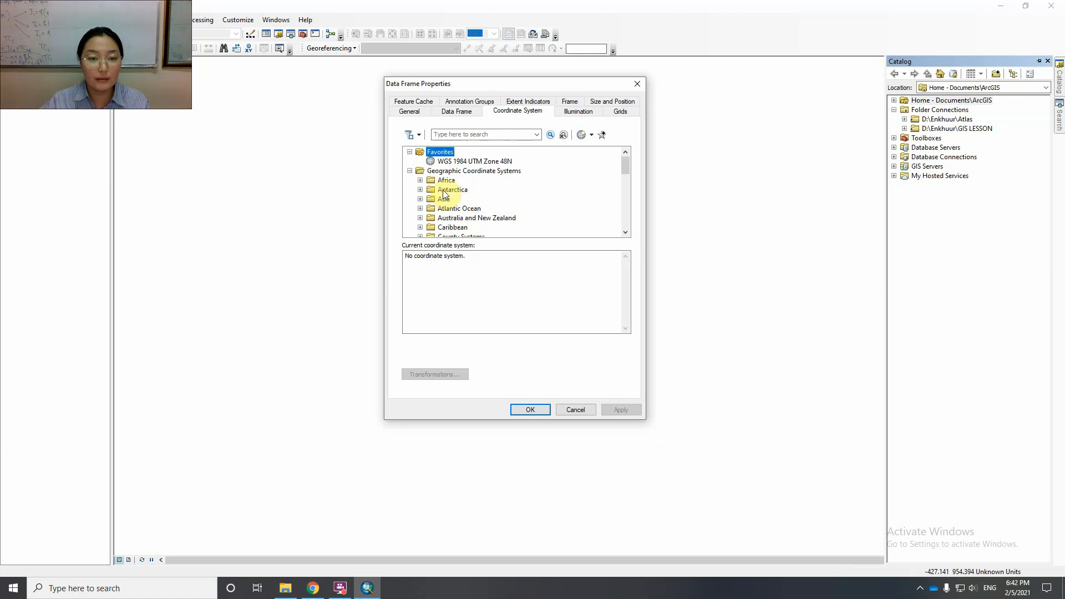
{"action": "left_click", "coordinate": [410, 170]}
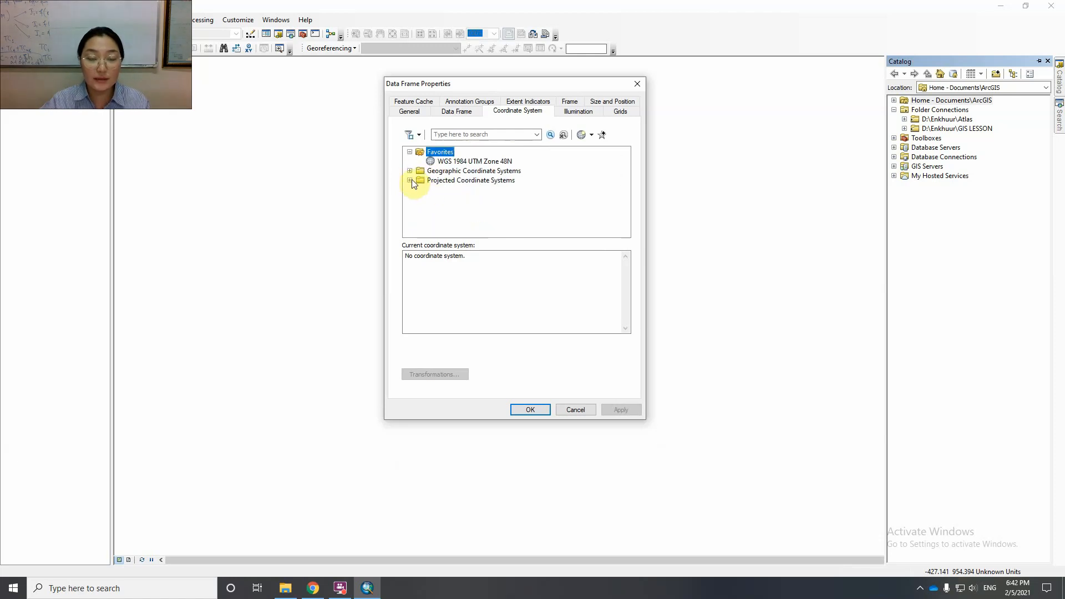
Choose WGS 1984 UTM Zone 48N from the projected UTM systems for the Northern Hemisphere as the data frame's coordinate system.
{"action": "left_click", "coordinate": [410, 180]}
{"action": "scroll", "coordinate": [420, 208], "scroll_direction": "down", "scroll_amount": 1}
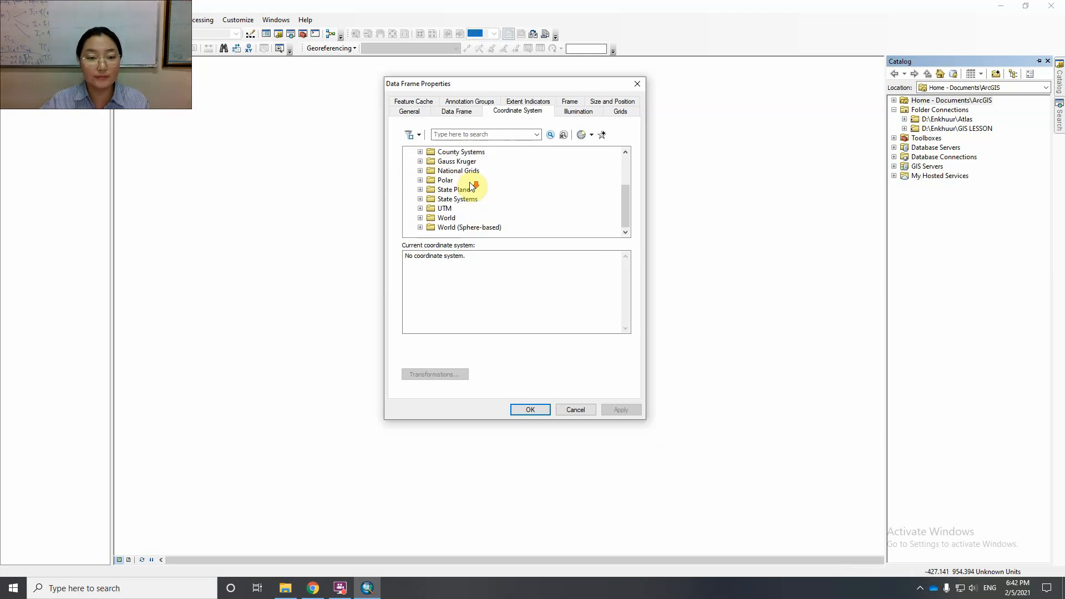
{"action": "left_click", "coordinate": [419, 208]}
{"action": "scroll", "coordinate": [427, 209], "scroll_direction": "down", "scroll_amount": 3}
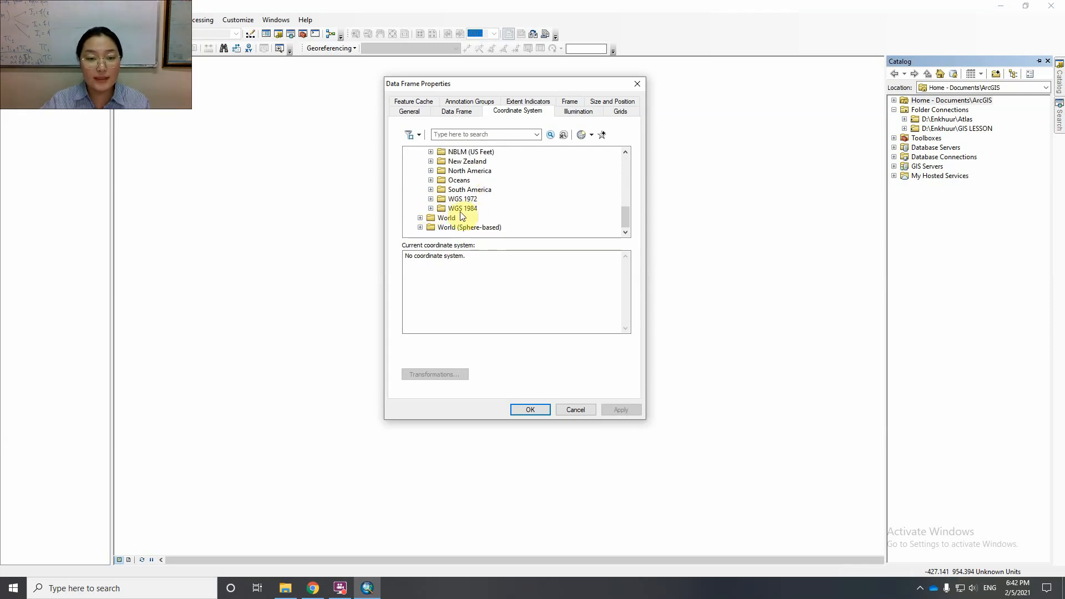
{"action": "left_click", "coordinate": [431, 209]}
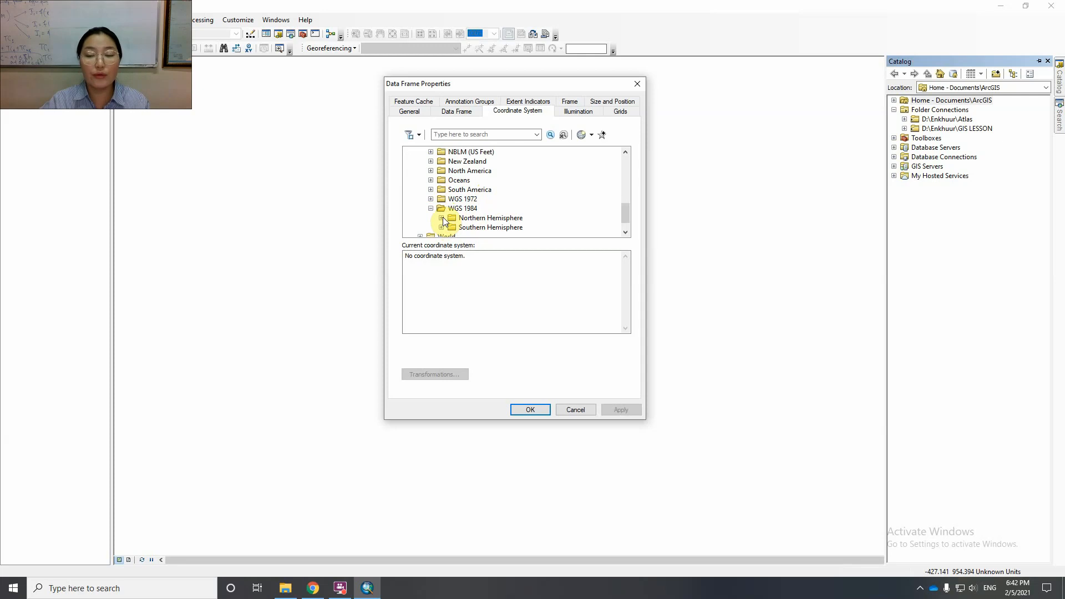
{"action": "left_click", "coordinate": [441, 218]}
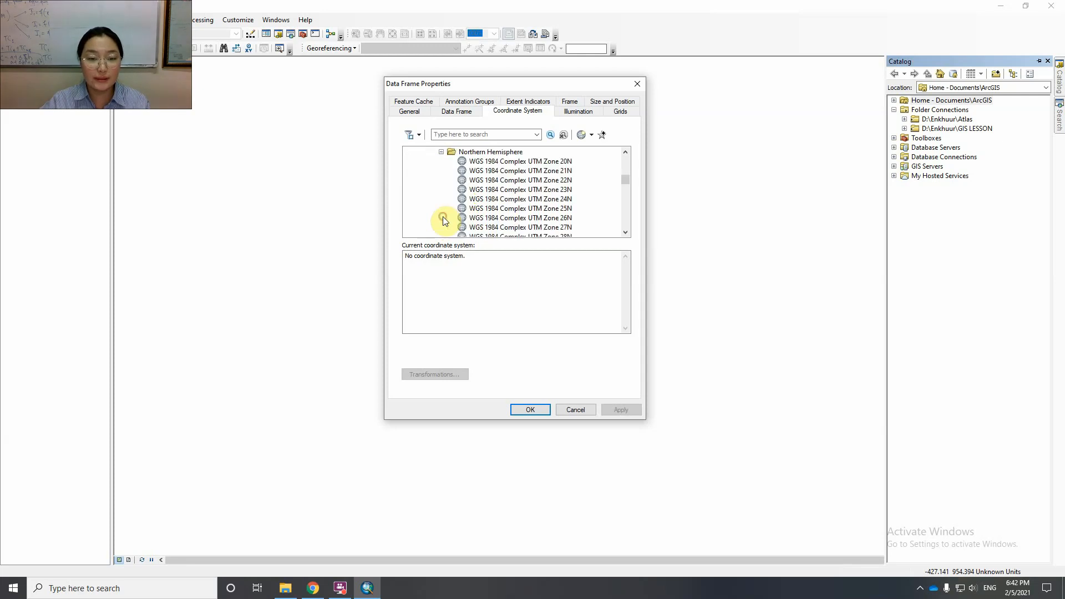
{"action": "scroll", "coordinate": [488, 206], "scroll_direction": "down", "scroll_amount": 7}
{"action": "scroll", "coordinate": [498, 202], "scroll_direction": "down", "scroll_amount": 6}
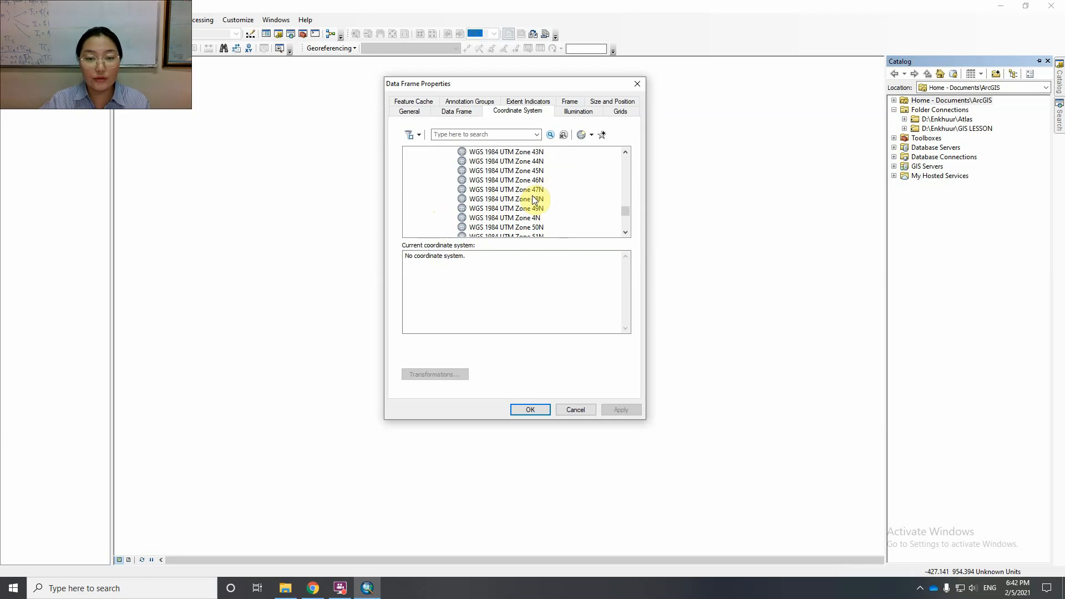
{"action": "left_click", "coordinate": [529, 201]}
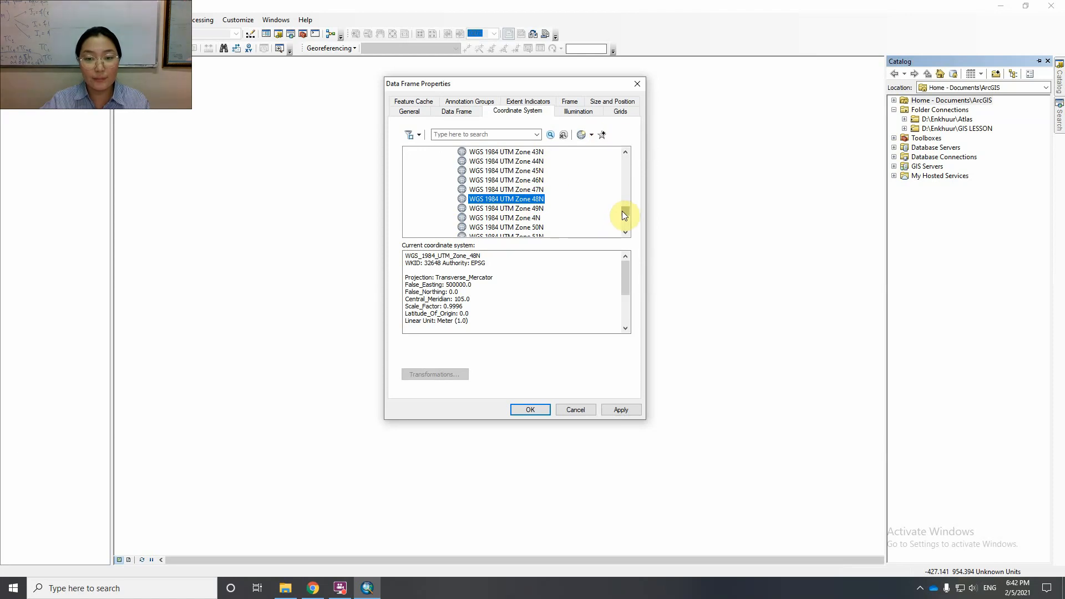
Select the favorite WGS 1984 UTM Zone 48N, apply it to the data frame, check the general properties and accept them.
{"action": "left_click_drag", "start_coordinate": [622, 211], "coordinate": [624, 155]}
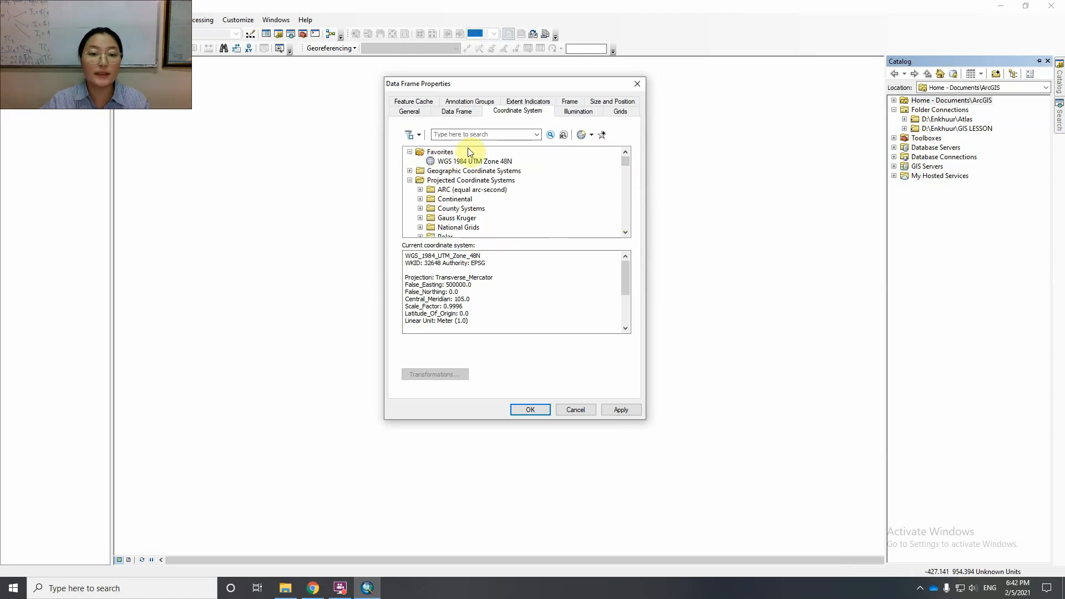
{"action": "left_click", "coordinate": [454, 162]}
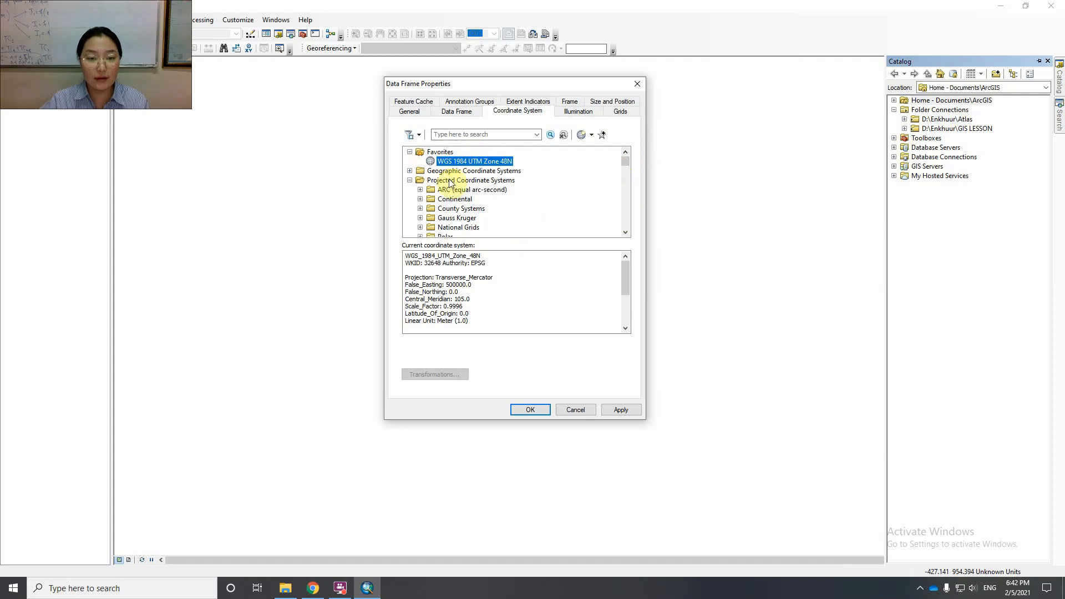
{"action": "left_click", "coordinate": [629, 410]}
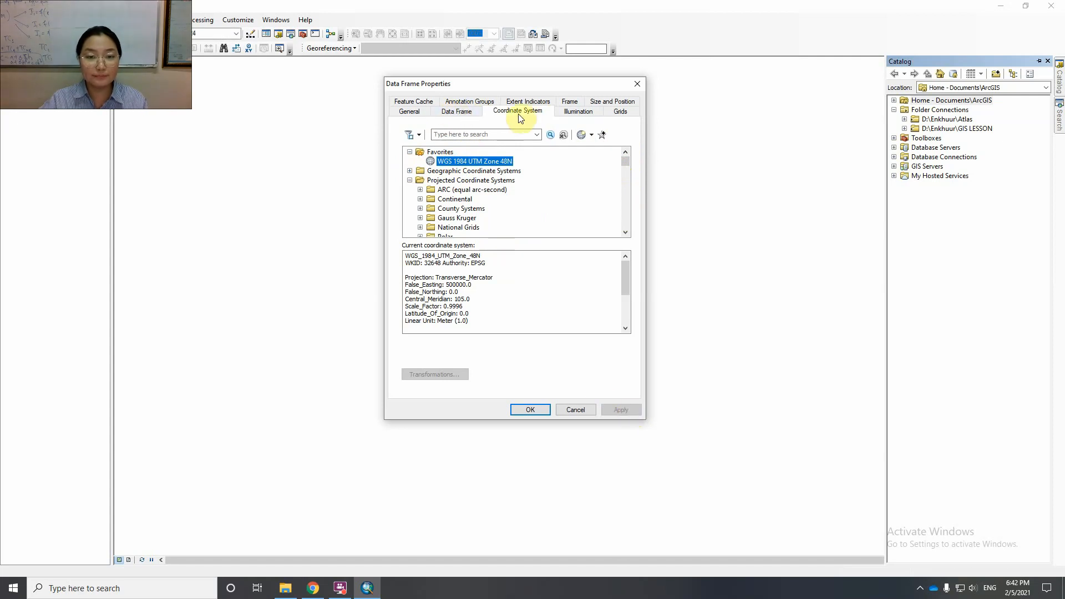
{"action": "left_click", "coordinate": [456, 112]}
{"action": "left_click", "coordinate": [421, 112]}
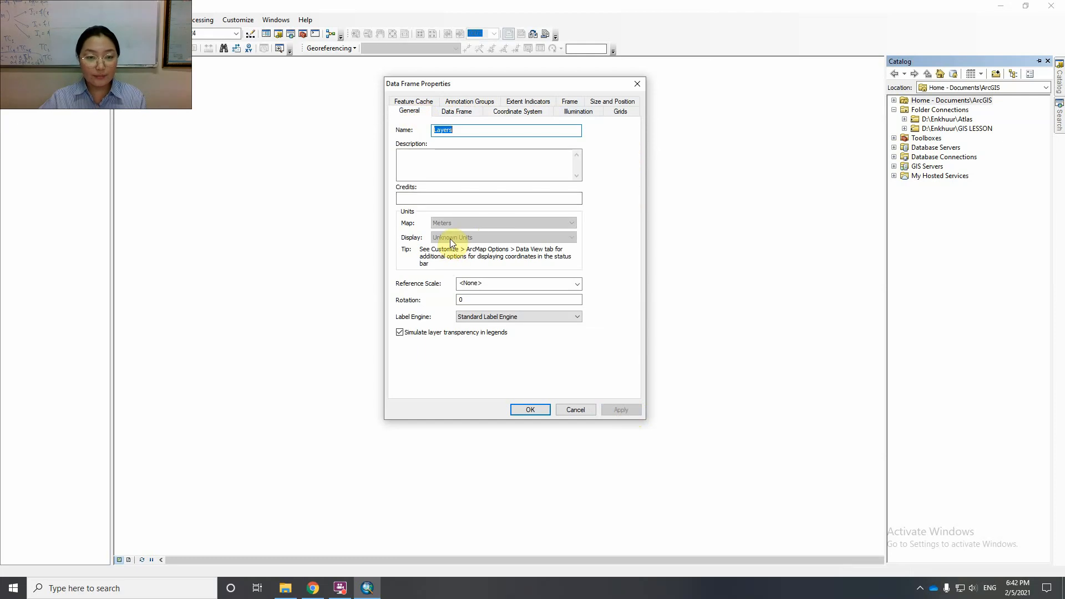
{"action": "left_click", "coordinate": [544, 410]}
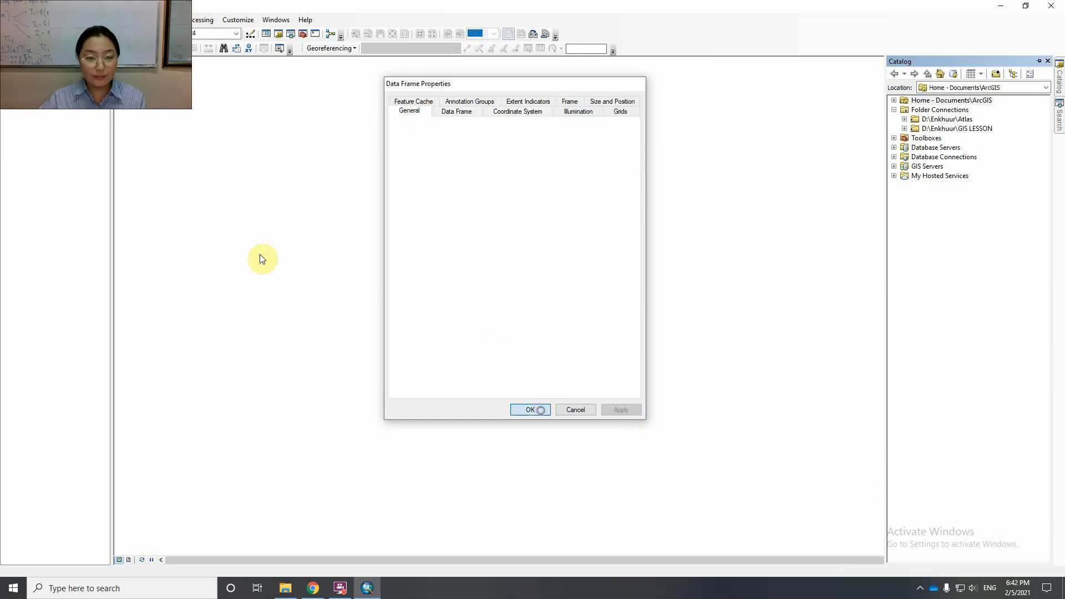
Set the data frame's display units to Degrees Minutes Seconds.
{"action": "right_click", "coordinate": [27, 89]}
{"action": "left_click", "coordinate": [97, 328]}
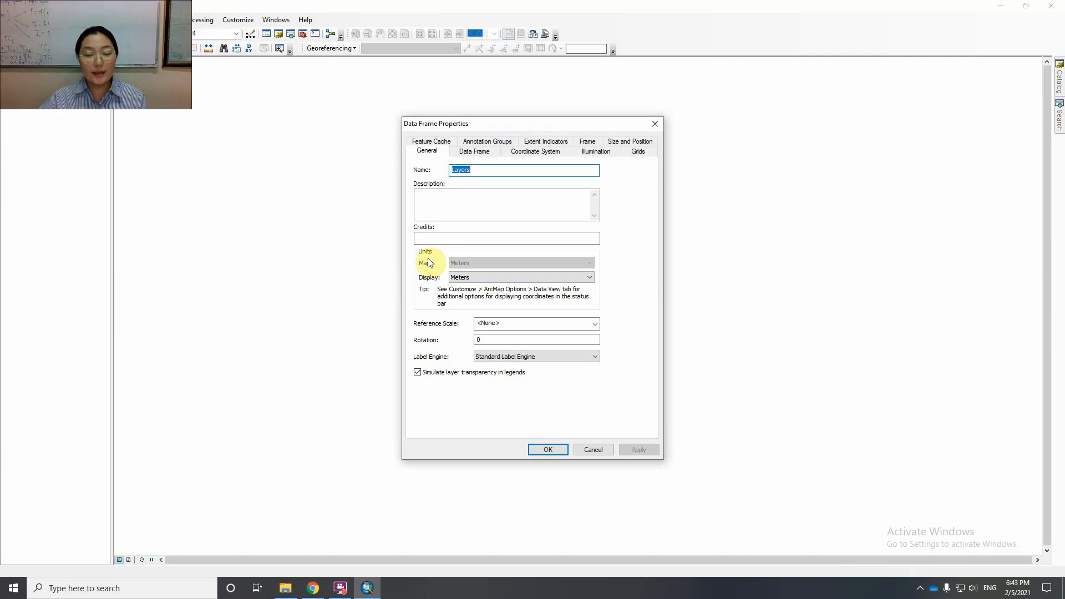
{"action": "left_click", "coordinate": [518, 278]}
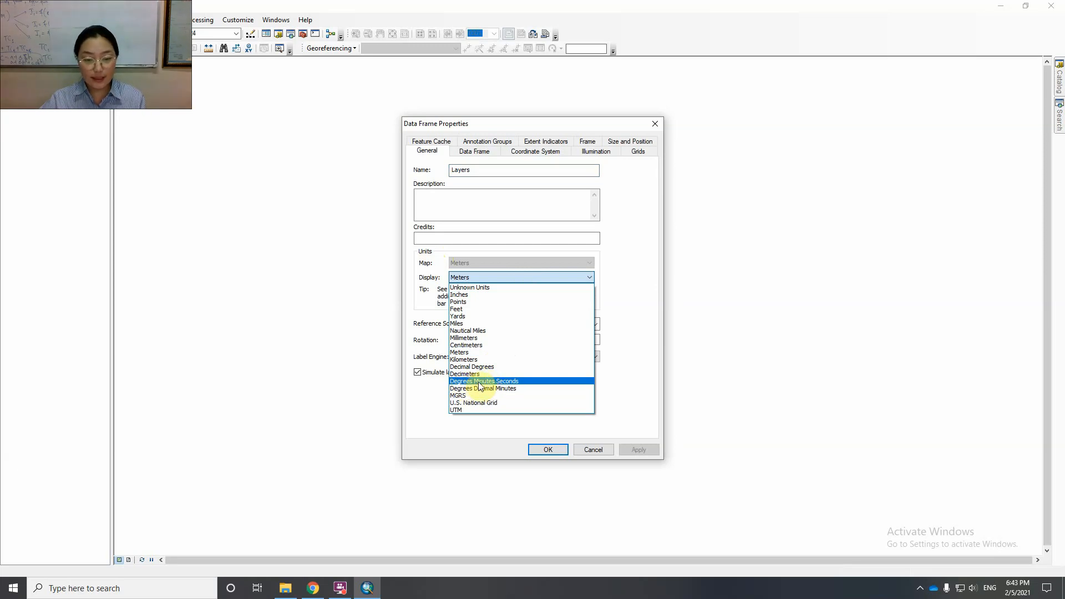
{"action": "left_click", "coordinate": [491, 382]}
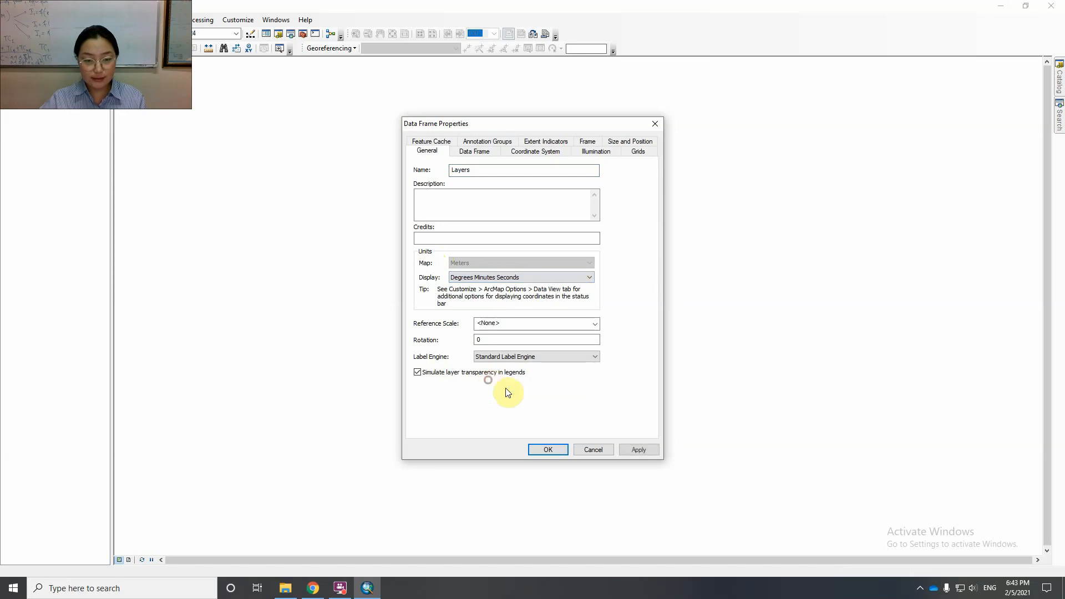
{"action": "left_click", "coordinate": [555, 451]}
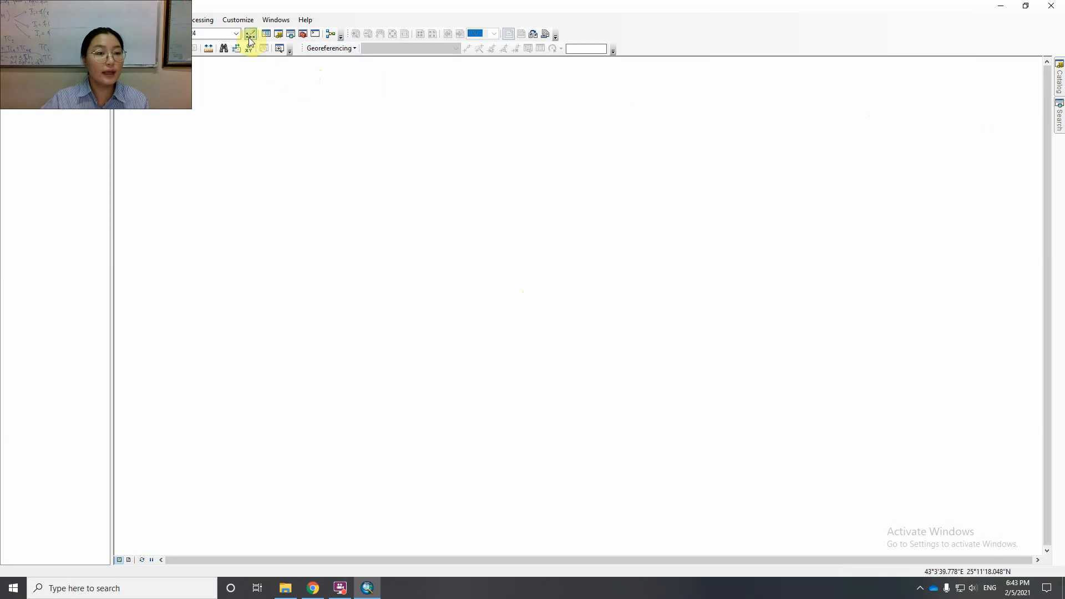
Turn the Georeferencing toolbar off and back on.
{"action": "left_click", "coordinate": [238, 20]}
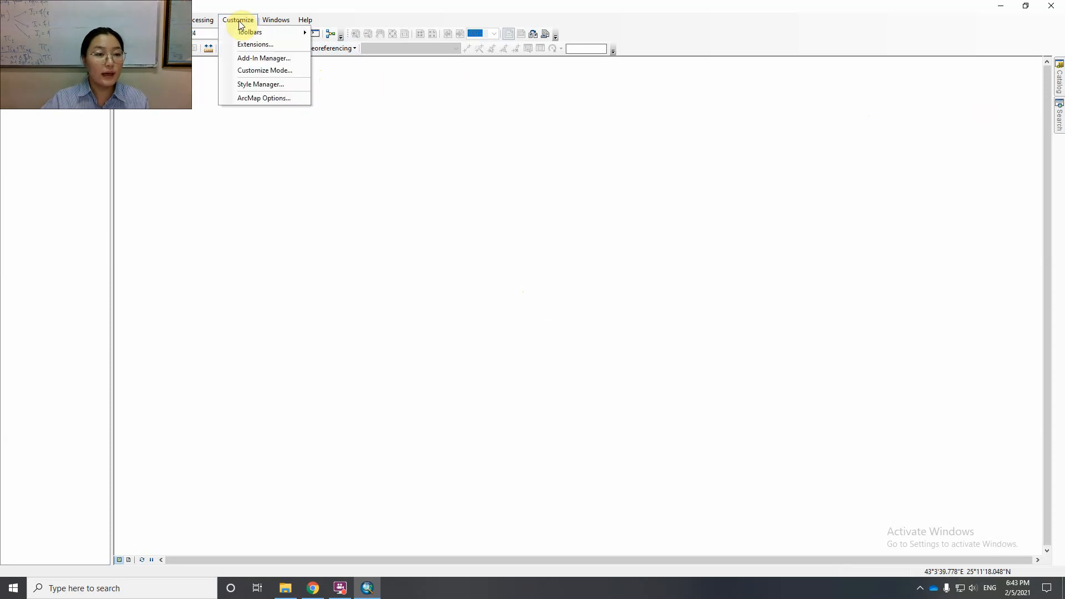
{"action": "mouse_move", "coordinate": [243, 33]}
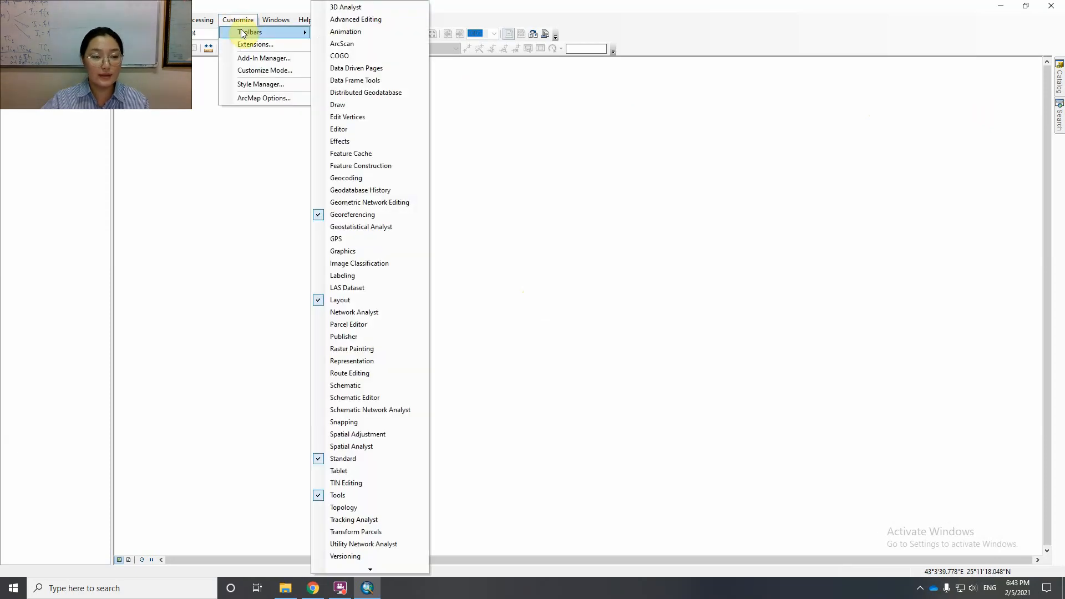
{"action": "left_click", "coordinate": [318, 215]}
{"action": "left_click", "coordinate": [239, 22]}
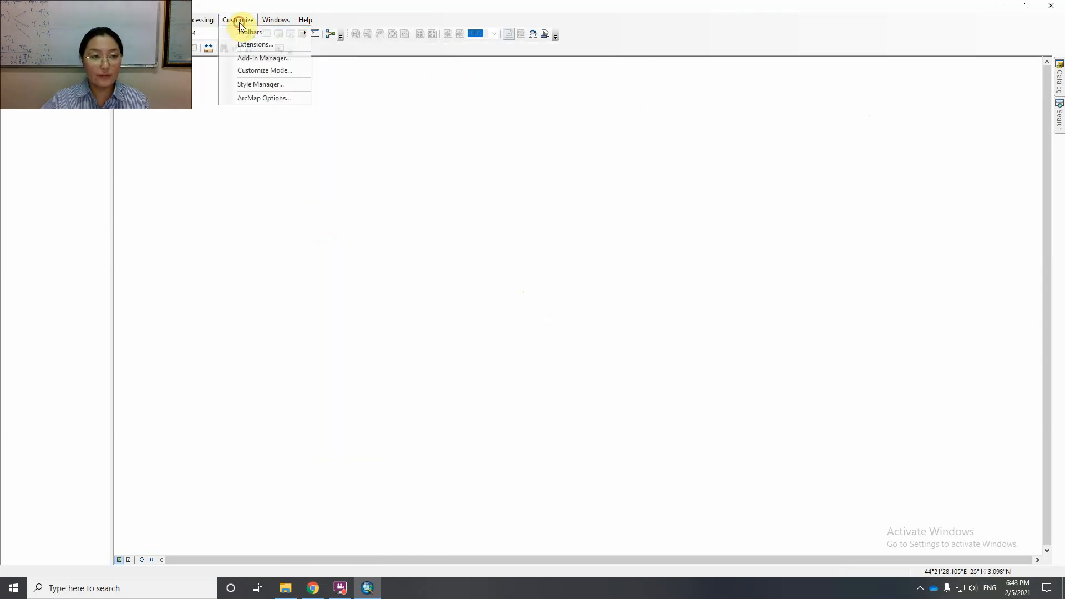
{"action": "mouse_move", "coordinate": [249, 32]}
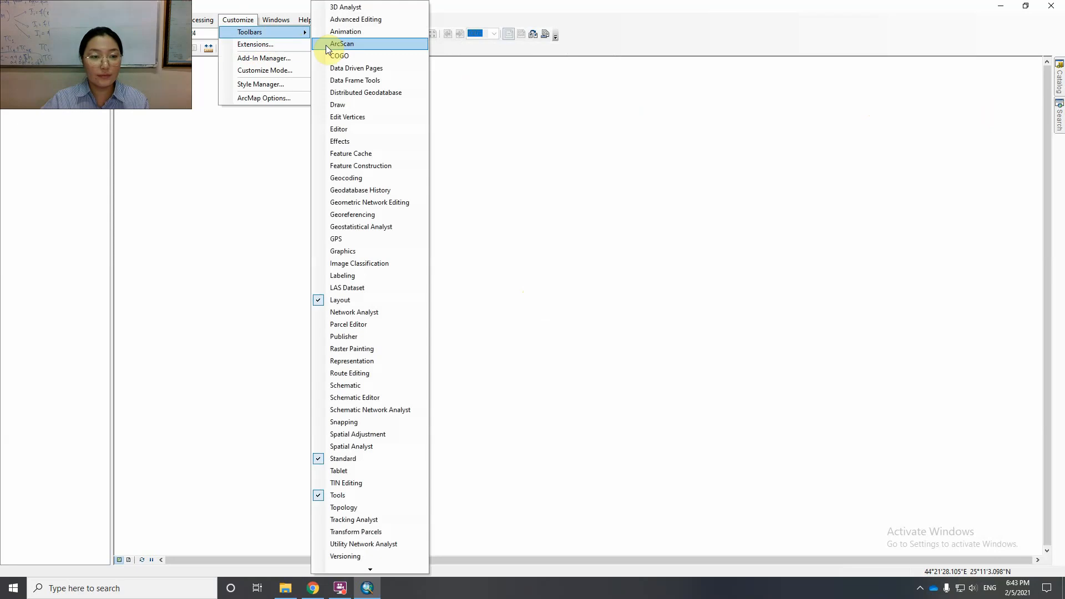
{"action": "left_click", "coordinate": [320, 213]}
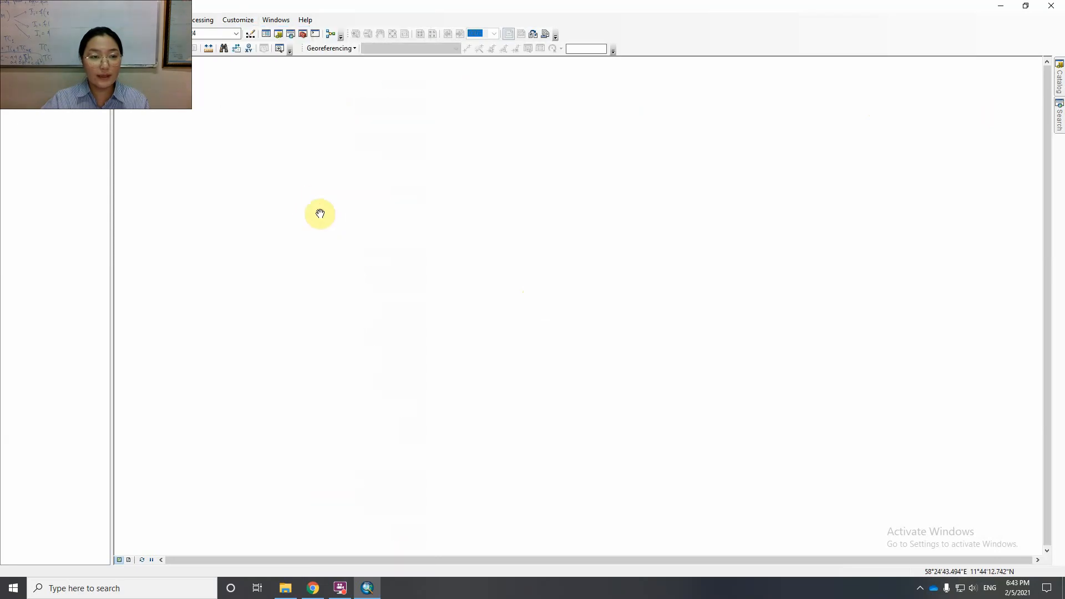
{"action": "left_click", "coordinate": [327, 49]}
{"action": "left_click", "coordinate": [328, 48]}
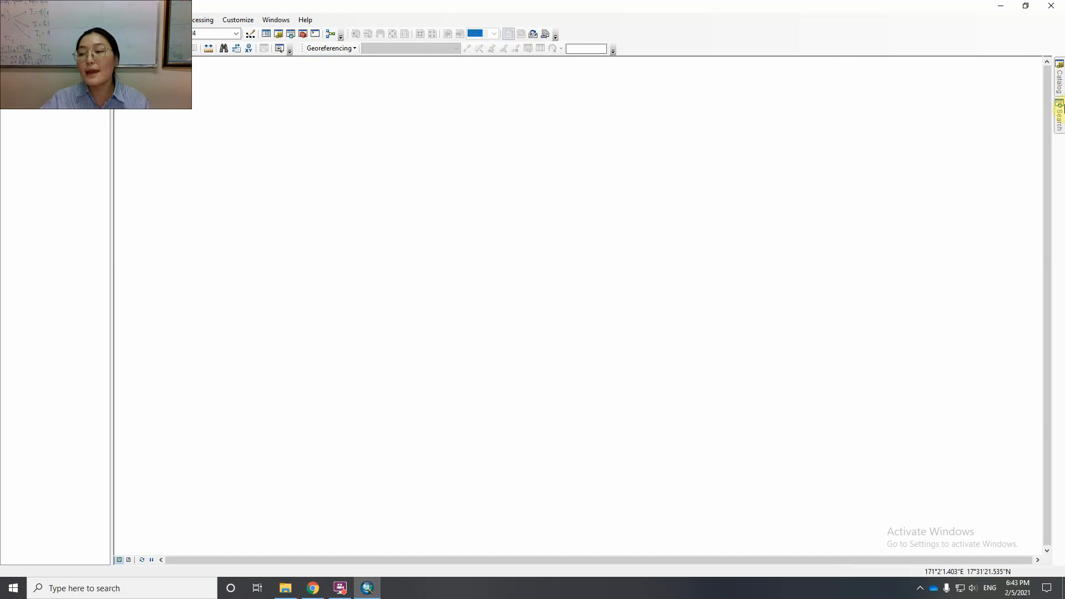
Disconnect the GIS LESSON folder from the catalog's folder connections.
{"action": "mouse_move", "coordinate": [1060, 86]}
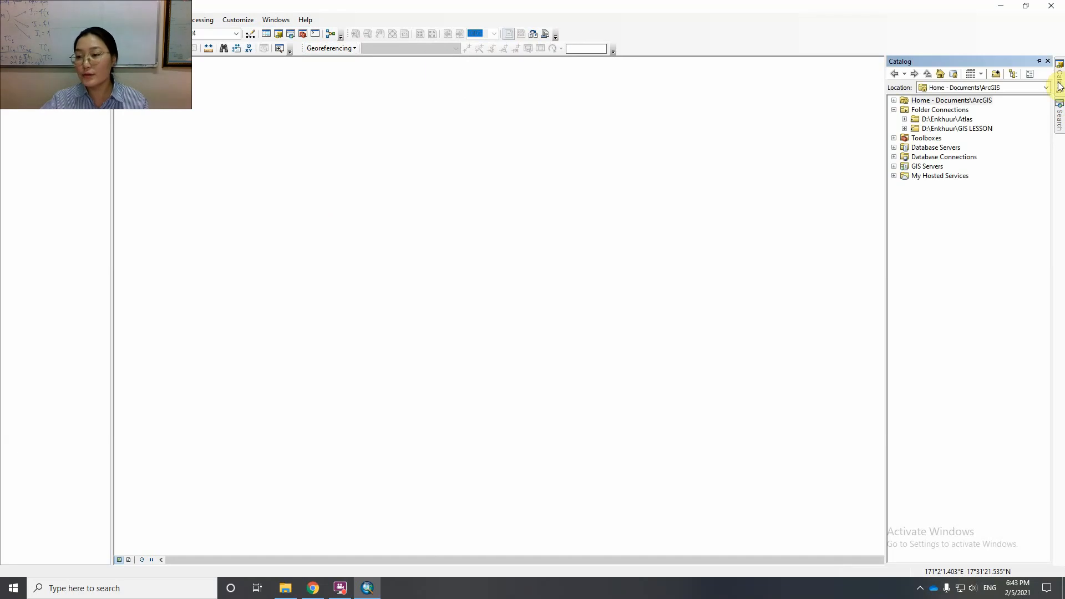
{"action": "right_click", "coordinate": [964, 128]}
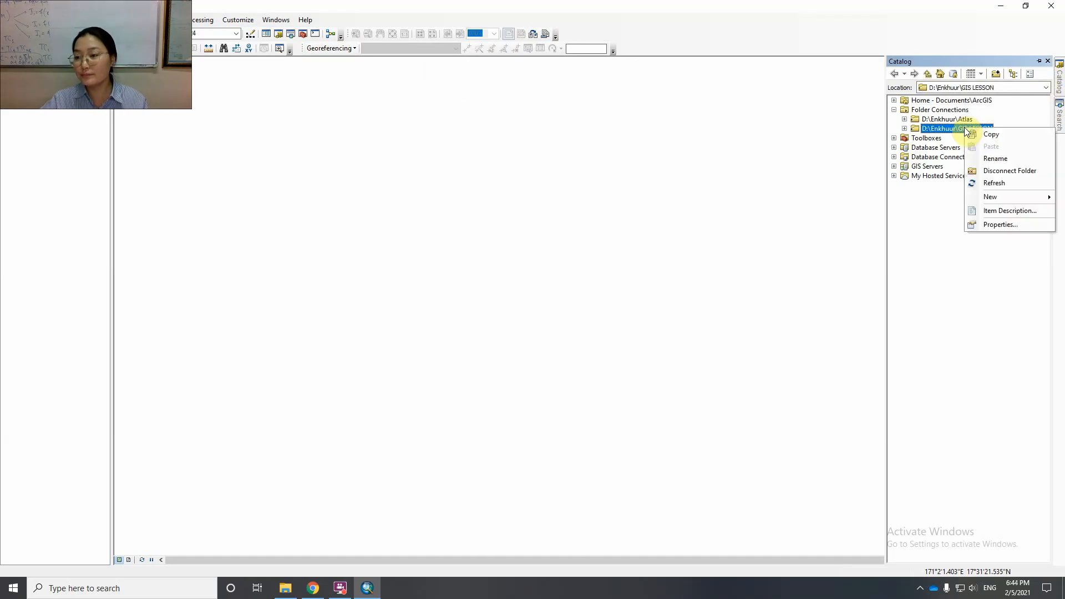
{"action": "left_click", "coordinate": [998, 167]}
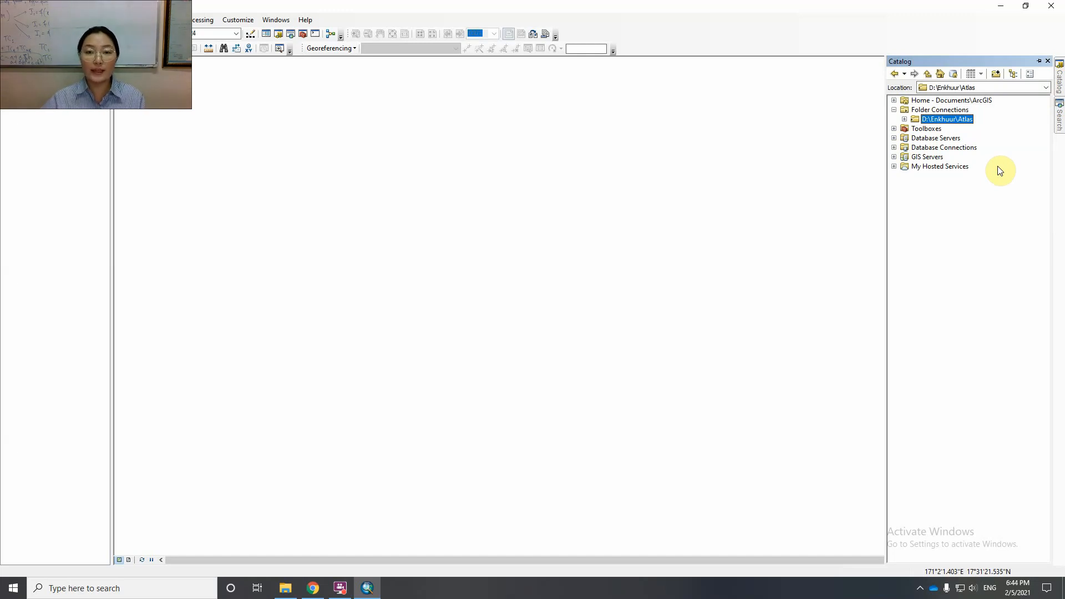
Connect the catalog to the GIS LESSON folder on Local Disk (D:).
{"action": "left_click", "coordinate": [995, 74]}
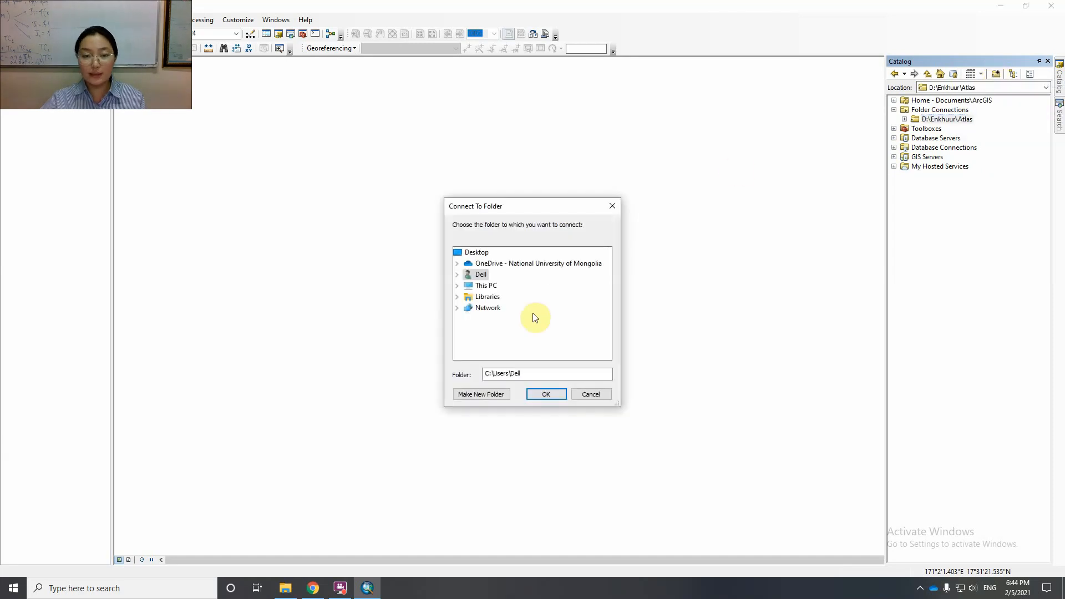
{"action": "left_click", "coordinate": [457, 285]}
{"action": "scroll", "coordinate": [516, 307], "scroll_direction": "down", "scroll_amount": 2}
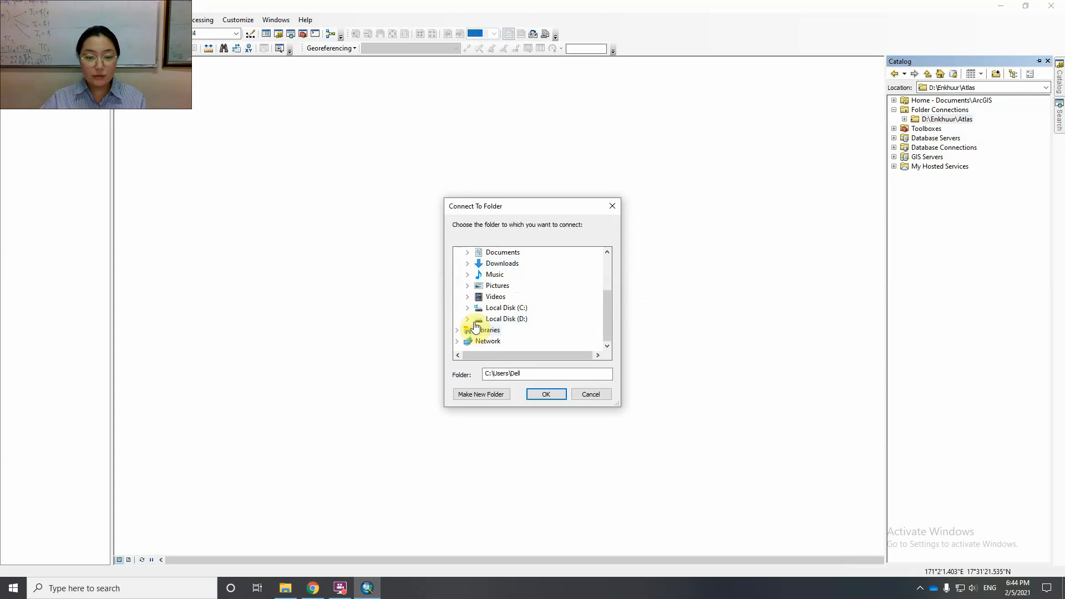
{"action": "left_click", "coordinate": [468, 319]}
{"action": "scroll", "coordinate": [554, 302], "scroll_direction": "down", "scroll_amount": 1}
{"action": "double_click", "coordinate": [509, 308]}
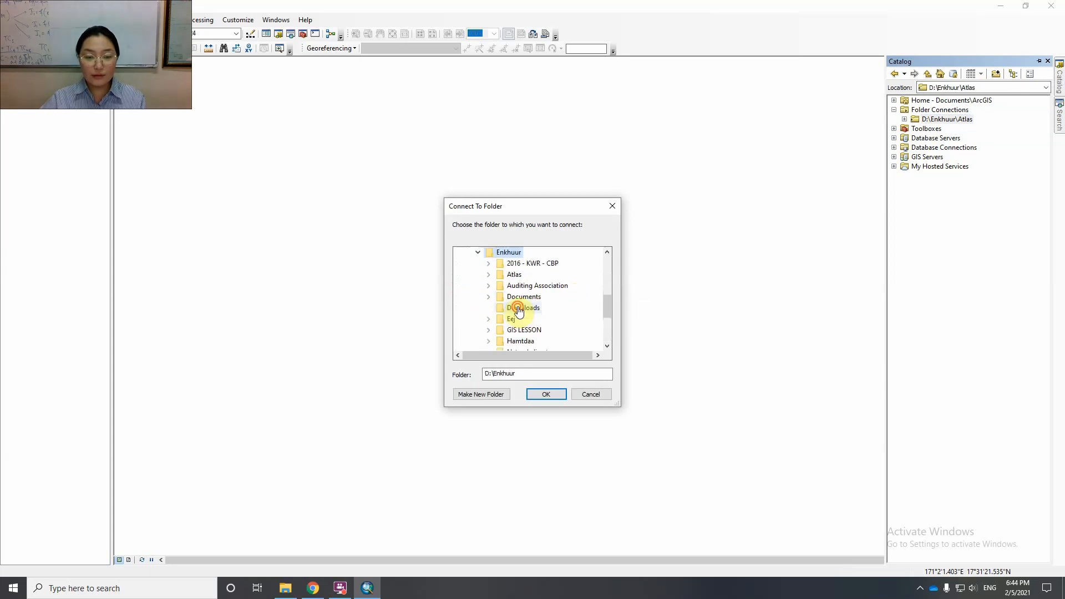
{"action": "scroll", "coordinate": [554, 289], "scroll_direction": "down", "scroll_amount": 1}
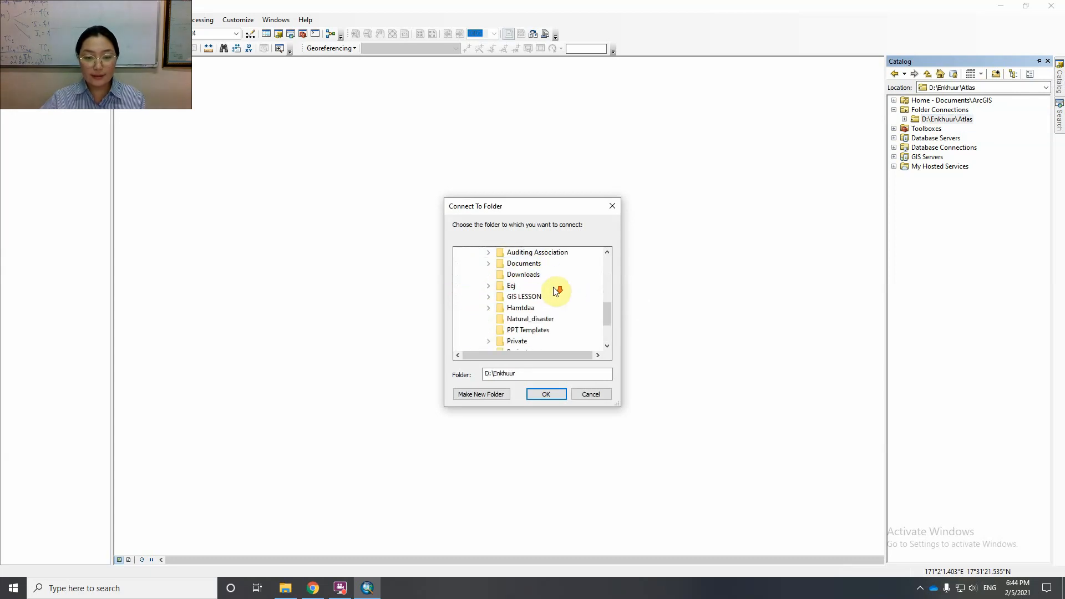
{"action": "double_click", "coordinate": [525, 300]}
{"action": "scroll", "coordinate": [528, 269], "scroll_direction": "up", "scroll_amount": 1}
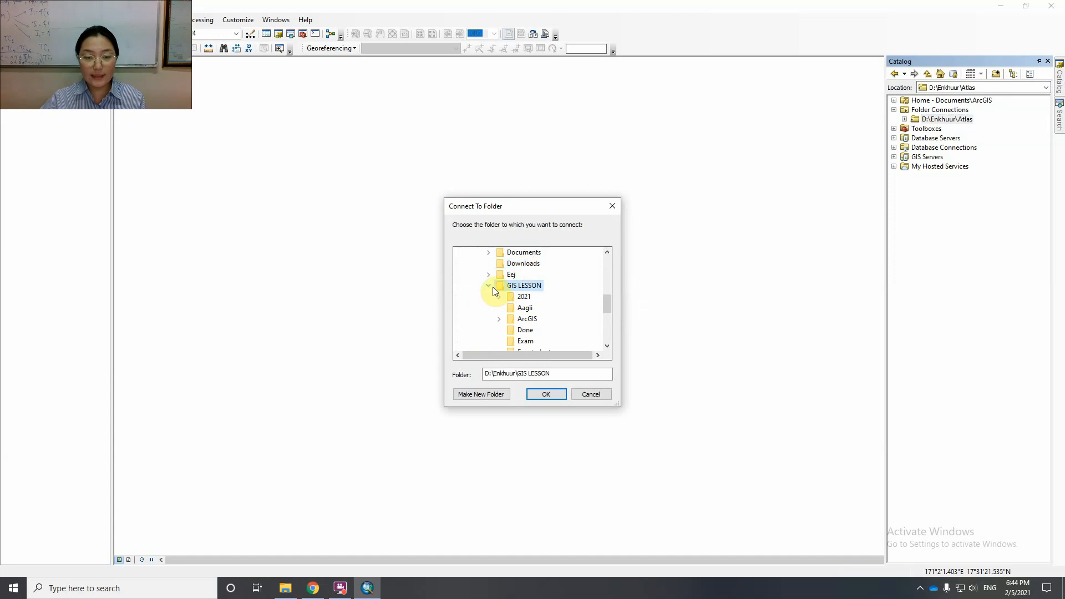
{"action": "double_click", "coordinate": [521, 287]}
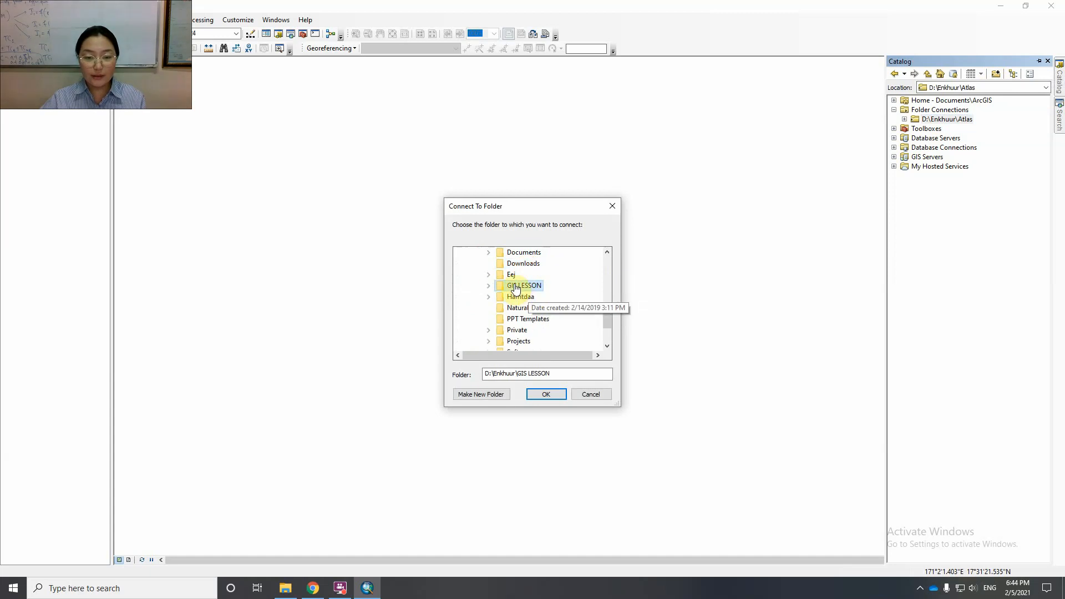
{"action": "double_click", "coordinate": [521, 288]}
{"action": "left_click", "coordinate": [546, 395]}
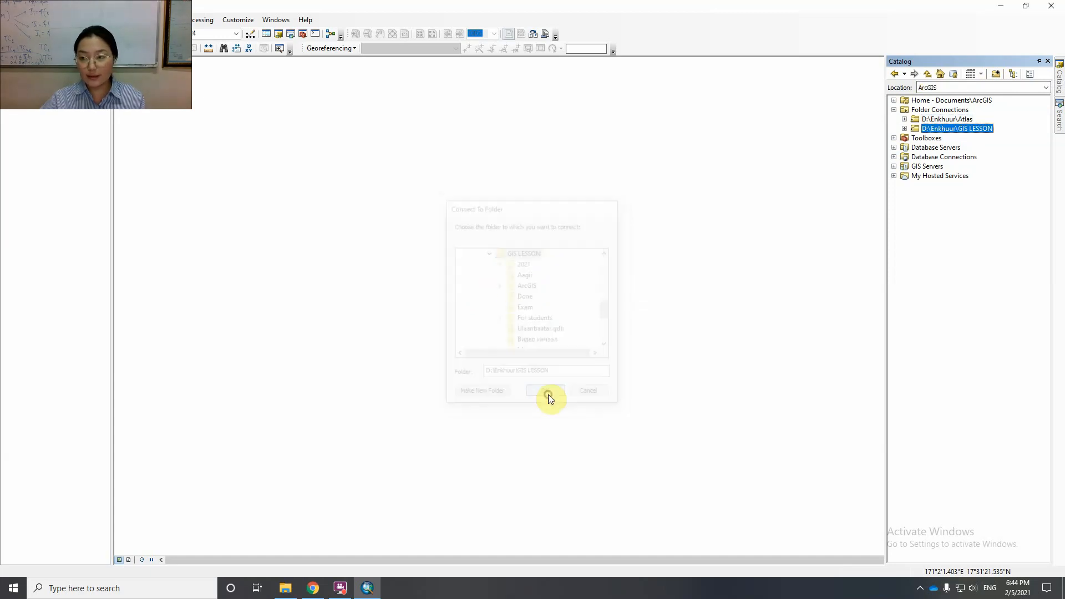
Add the raster L48-10.TIF from GIS LESSON\2021\Topo to the map and acknowledge the spatial reference warning.
{"action": "left_click", "coordinate": [905, 128]}
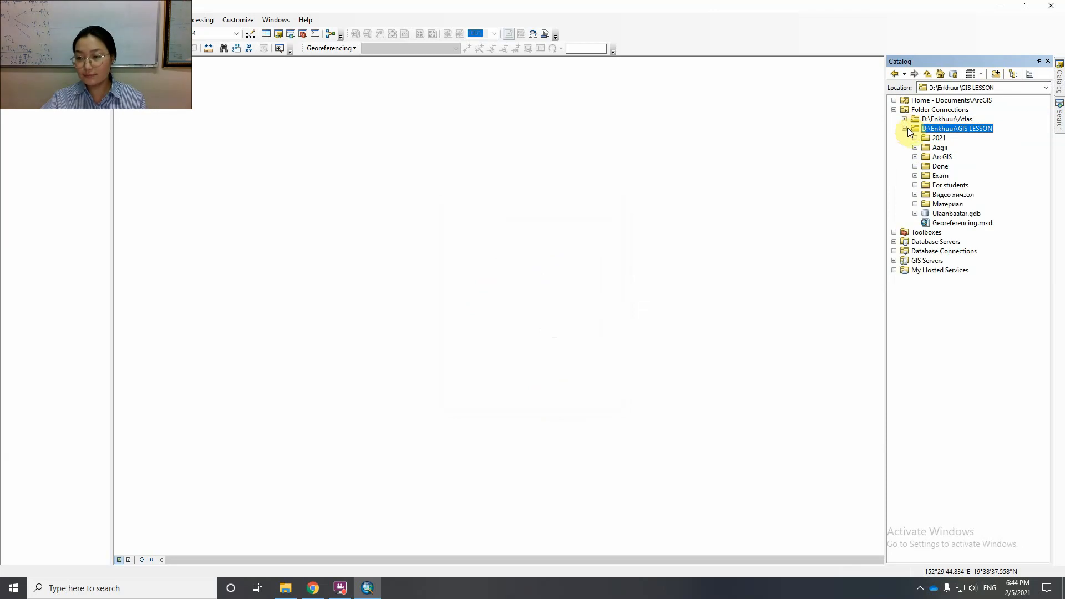
{"action": "left_click", "coordinate": [914, 138]}
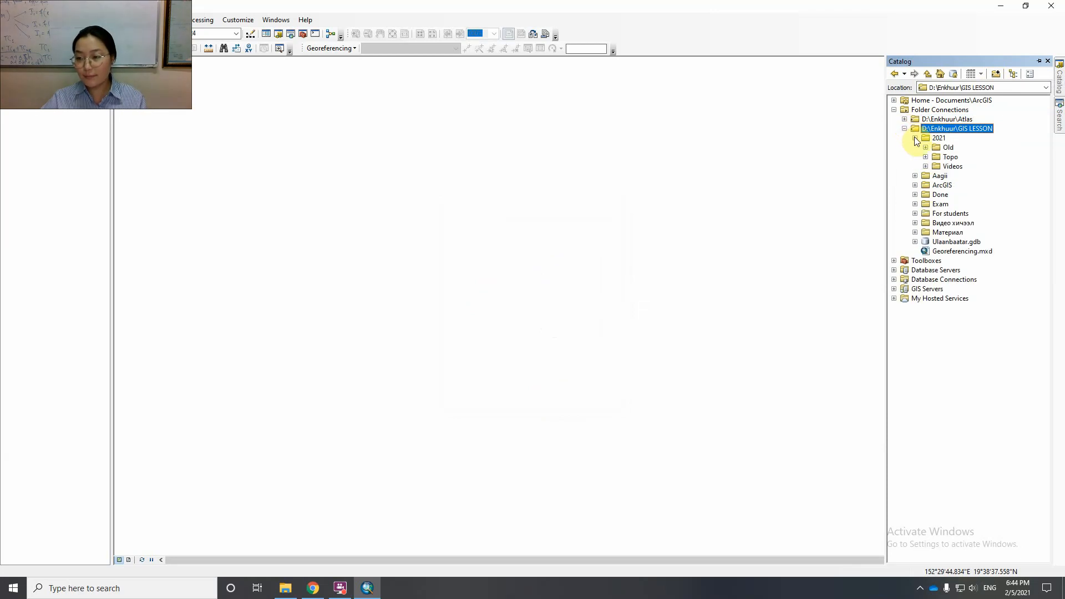
{"action": "left_click", "coordinate": [926, 157]}
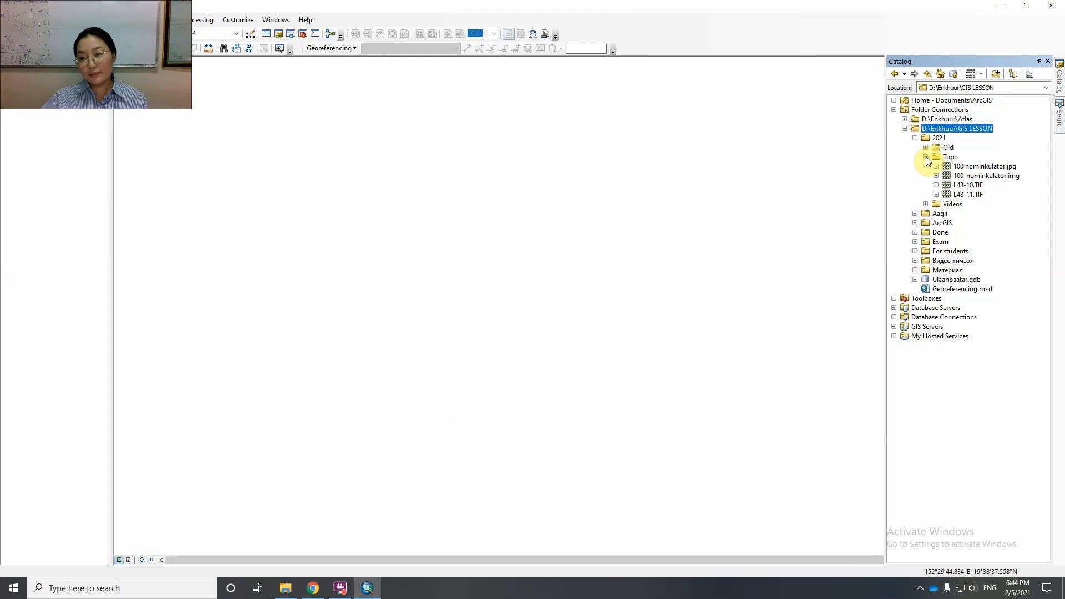
{"action": "left_click", "coordinate": [963, 185]}
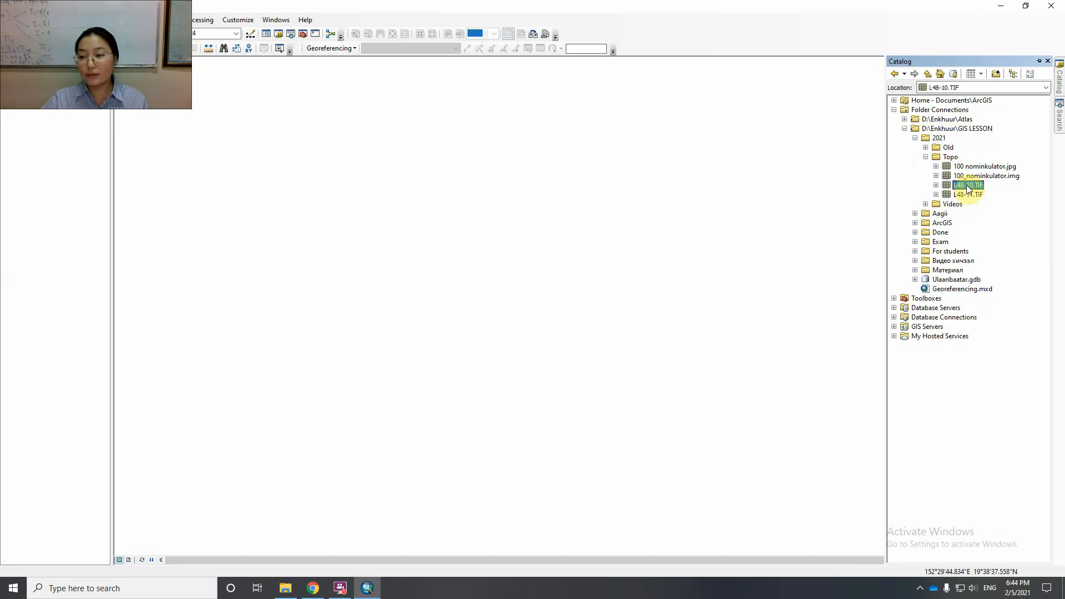
{"action": "left_click_drag", "start_coordinate": [965, 188], "coordinate": [544, 199]}
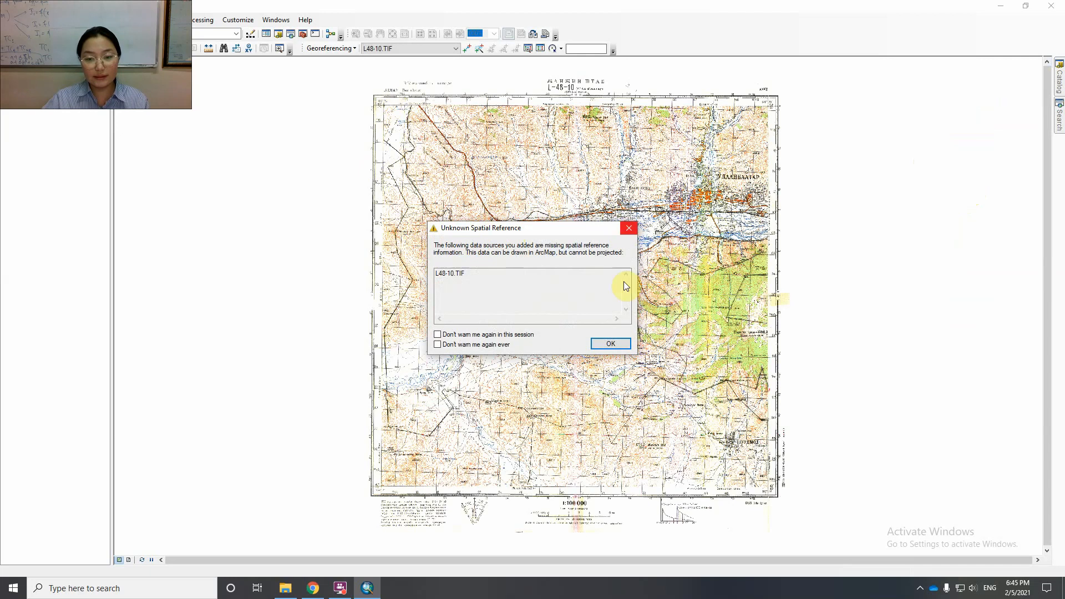
{"action": "left_click", "coordinate": [610, 343]}
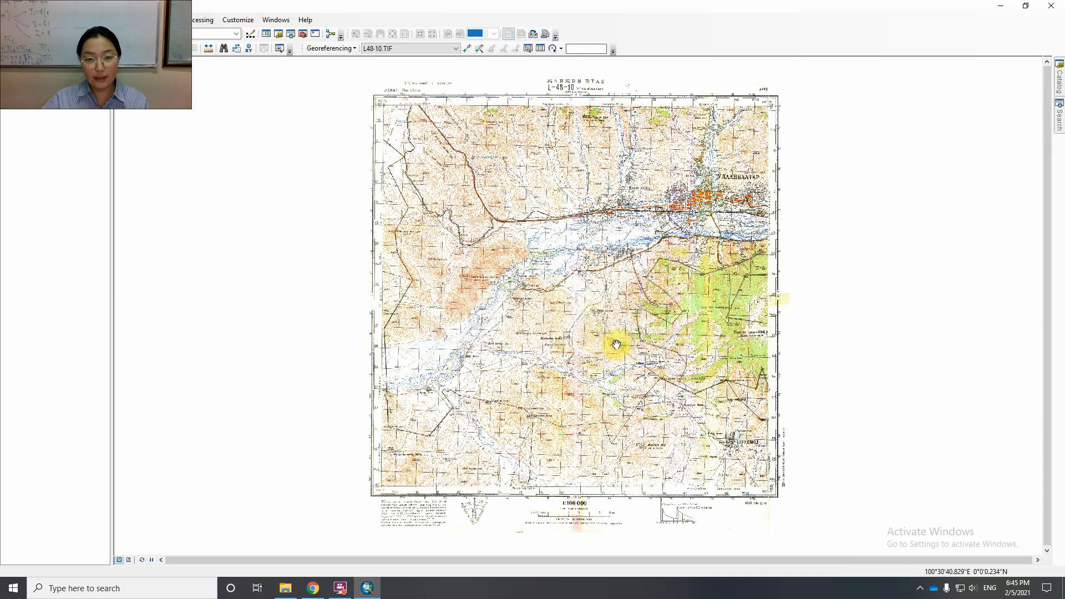
Switch to File Explorer, open the 100 nominkulator JPG from the Topo folder and compare it with the L48-10 sheet in ArcMap.
{"action": "left_click", "coordinate": [286, 591]}
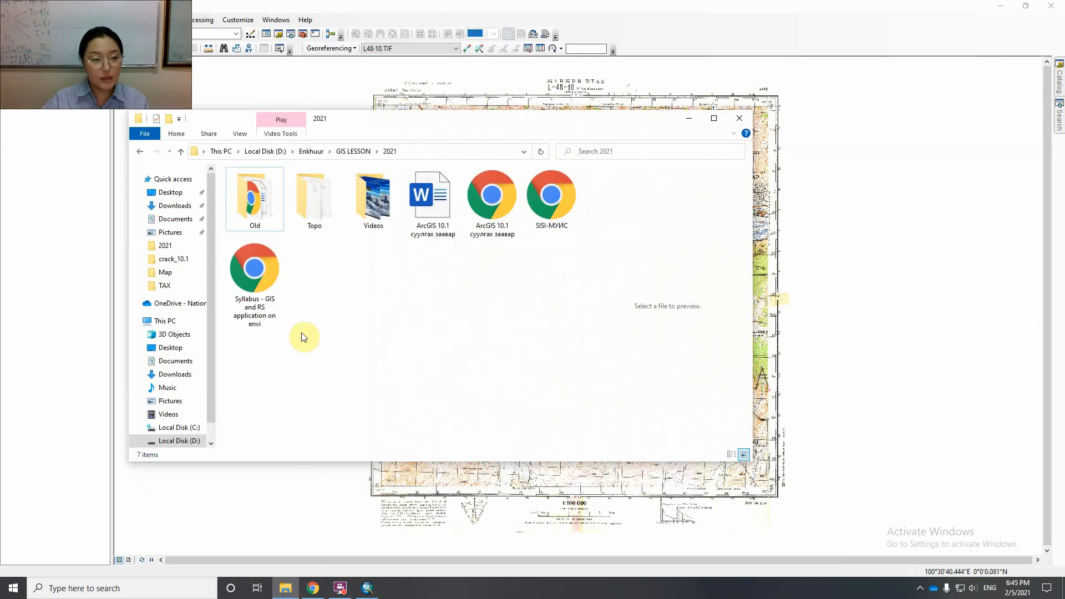
{"action": "double_click", "coordinate": [321, 219]}
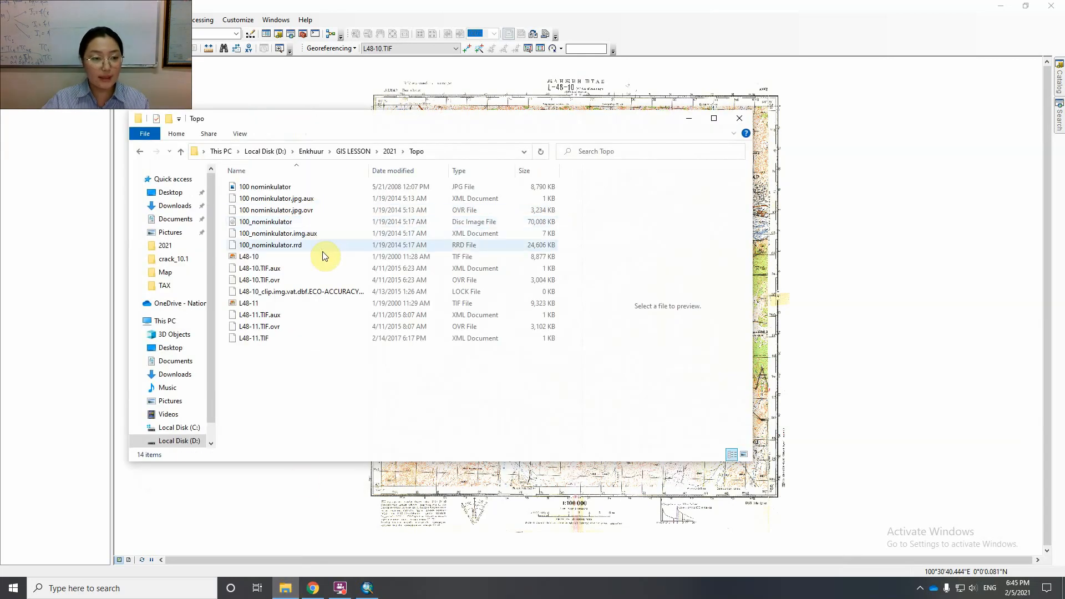
{"action": "double_click", "coordinate": [274, 186]}
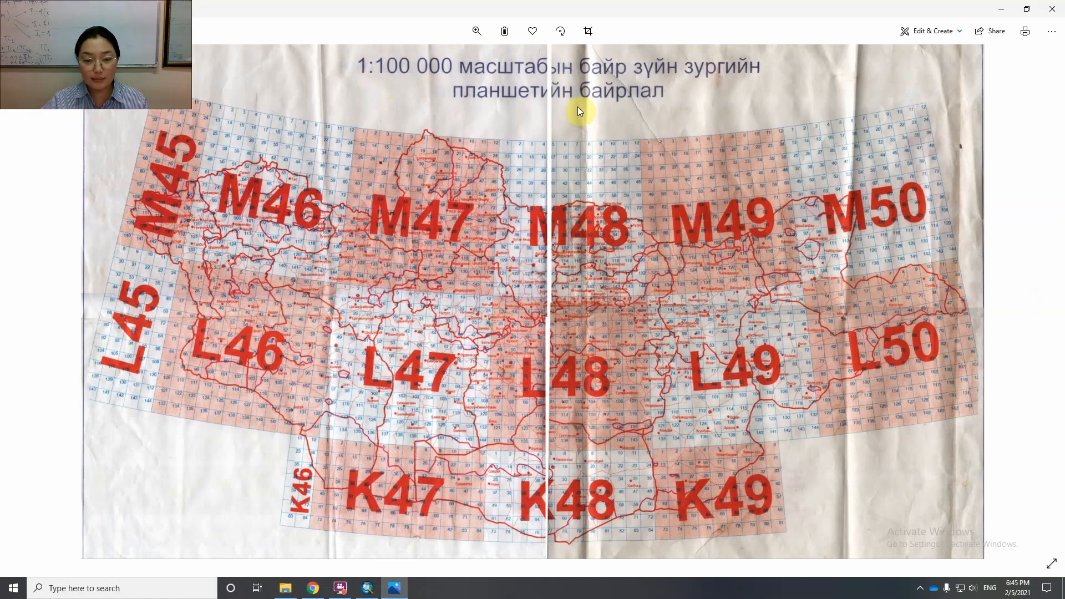
{"action": "left_click", "coordinate": [368, 588]}
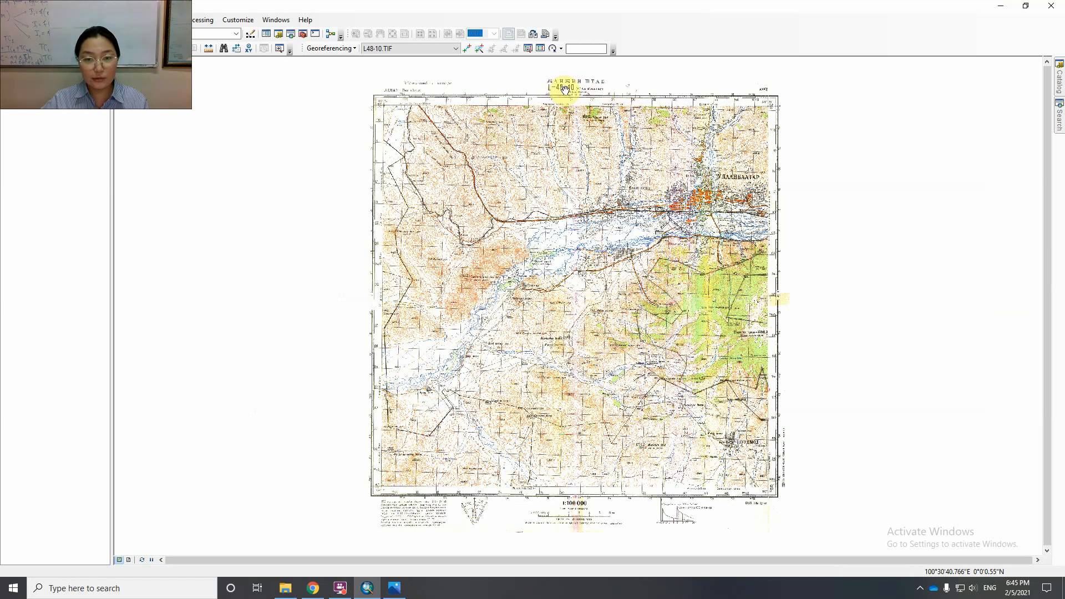
{"action": "left_click", "coordinate": [394, 589]}
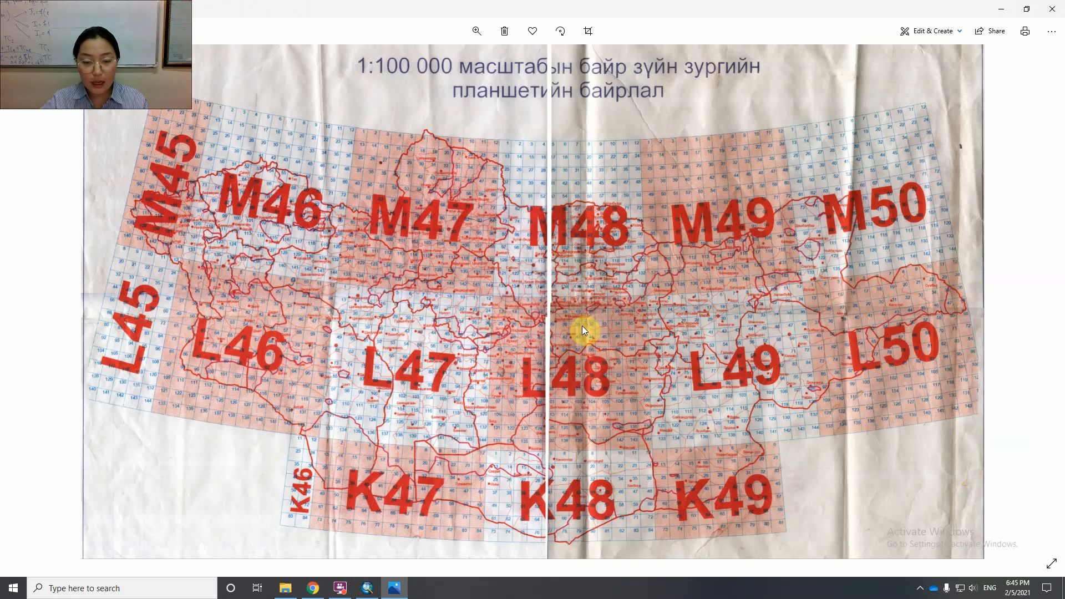
Examine the numbered sheets of the L48 block in the 1:100 000 index map image up close.
{"action": "scroll", "coordinate": [581, 325], "scroll_direction": "up", "scroll_amount": 3}
{"action": "left_click_drag", "start_coordinate": [534, 363], "coordinate": [524, 260]}
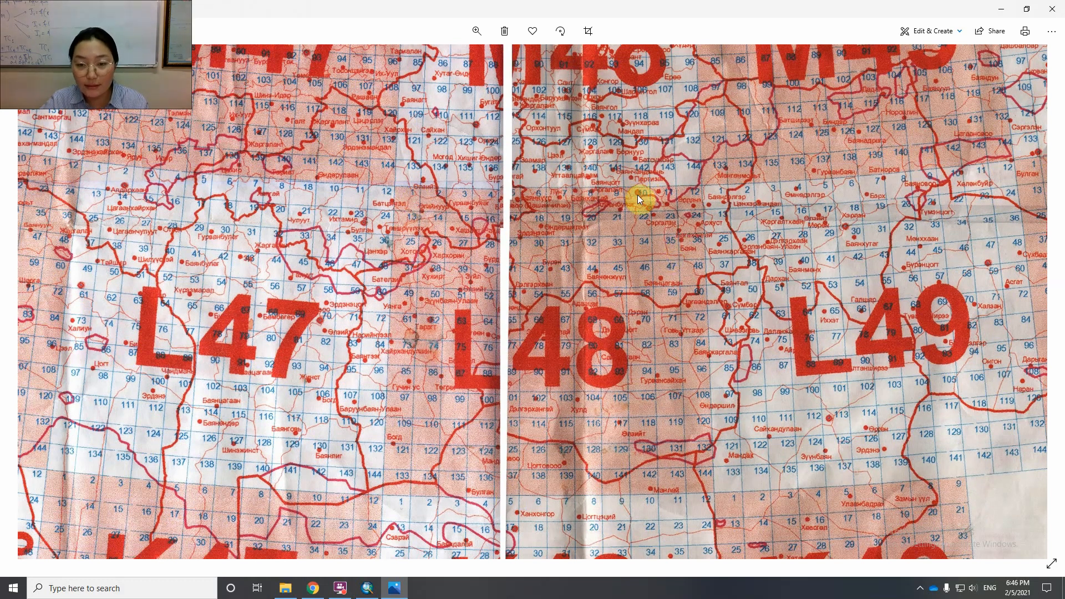
{"action": "left_click", "coordinate": [476, 31]}
{"action": "left_click_drag", "start_coordinate": [435, 59], "coordinate": [455, 61]}
{"action": "left_click_drag", "start_coordinate": [610, 333], "coordinate": [582, 403]}
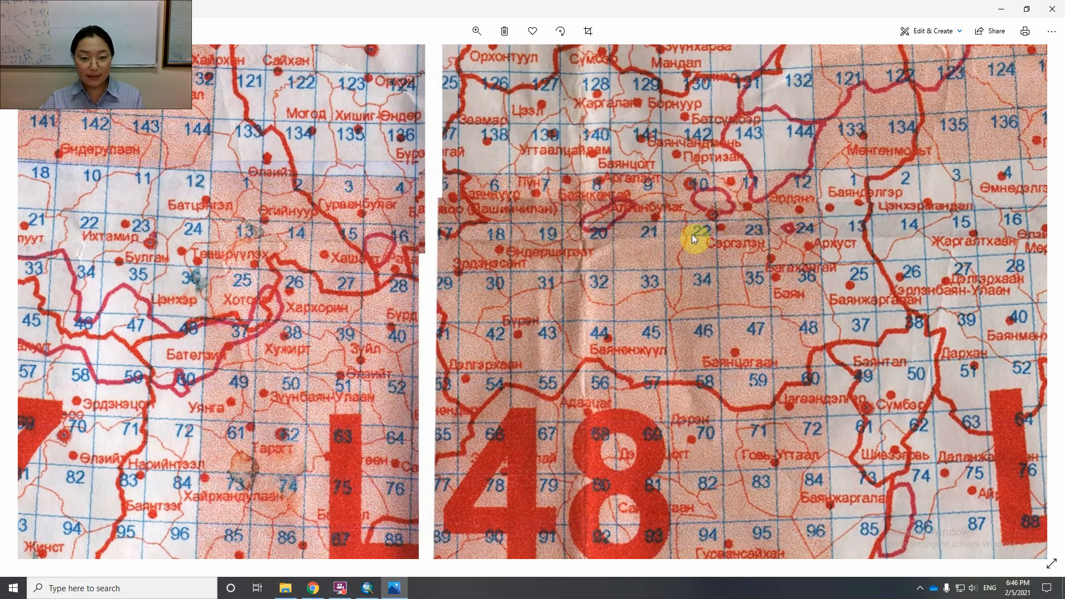
{"action": "scroll", "coordinate": [689, 244], "scroll_direction": "down", "scroll_amount": 5}
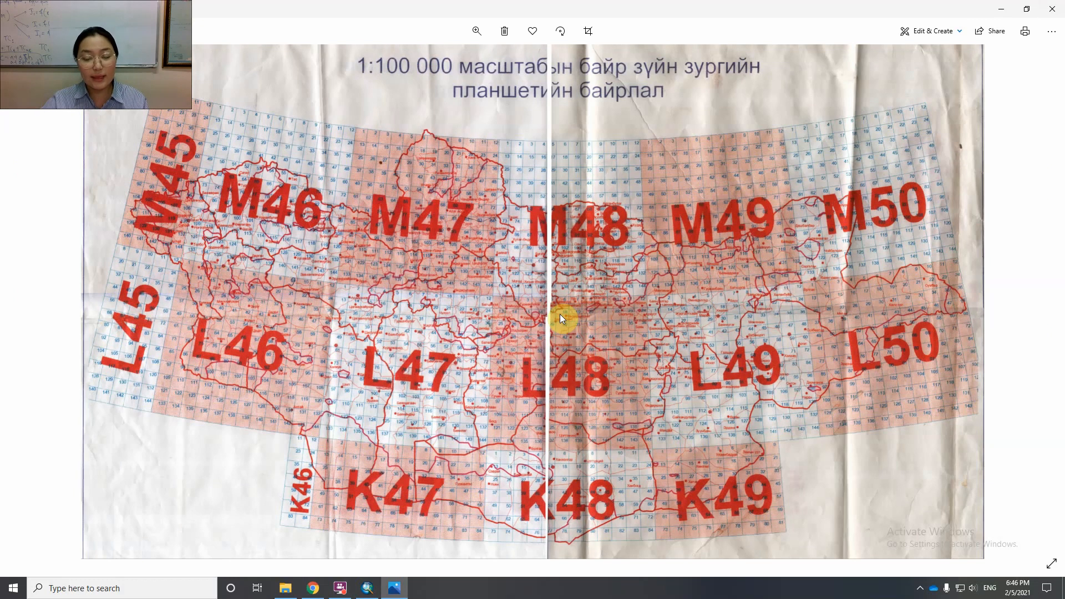
Compare the L48-10 sheet in ArcMap with the index map once more and close the index image.
{"action": "left_click", "coordinate": [367, 588]}
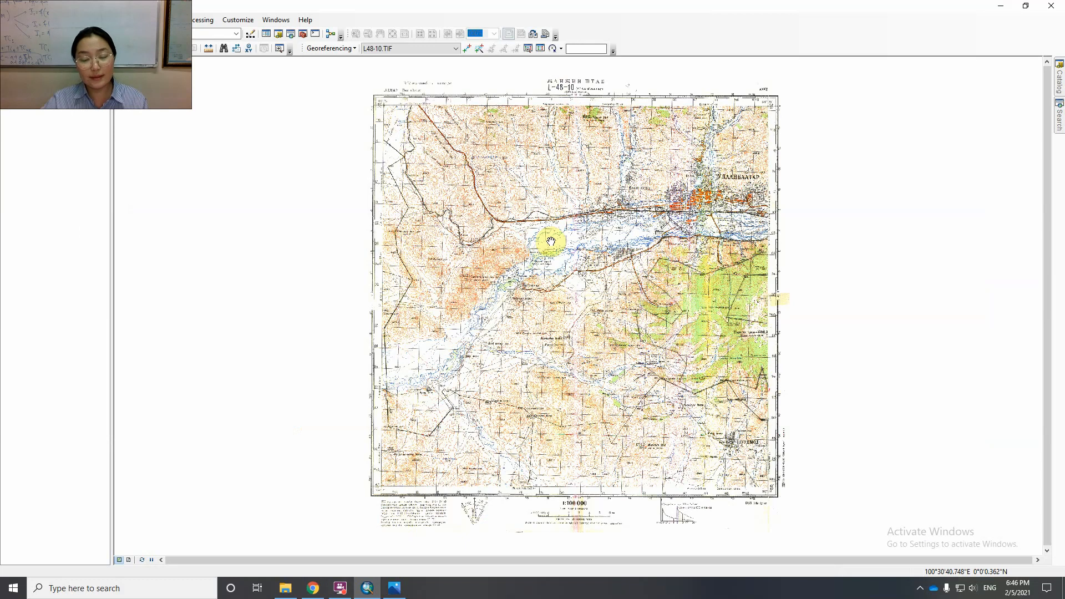
{"action": "left_click", "coordinate": [394, 588]}
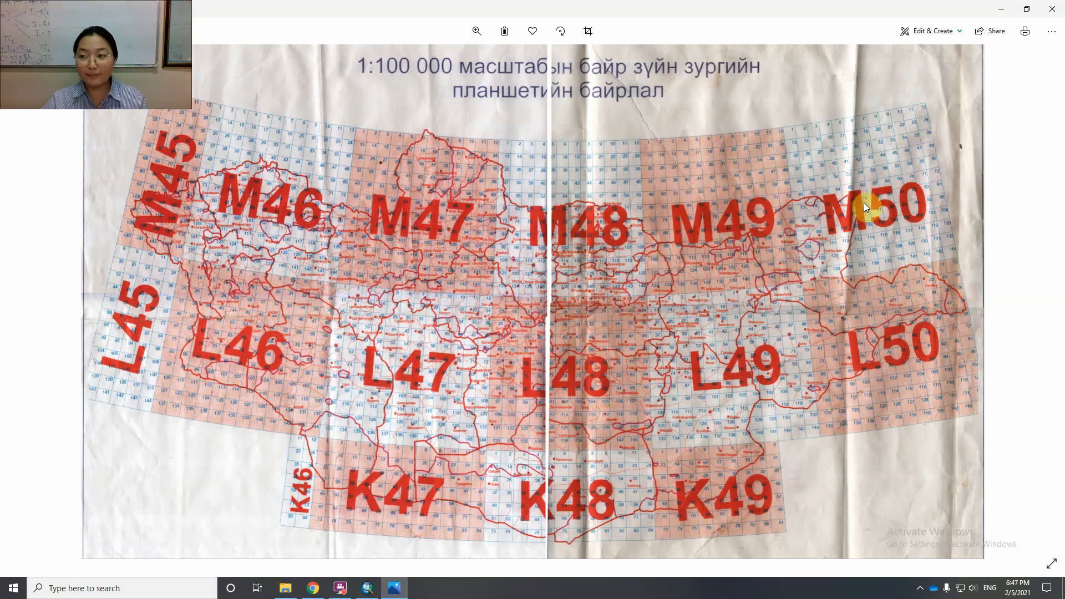
{"action": "left_click", "coordinate": [1053, 9]}
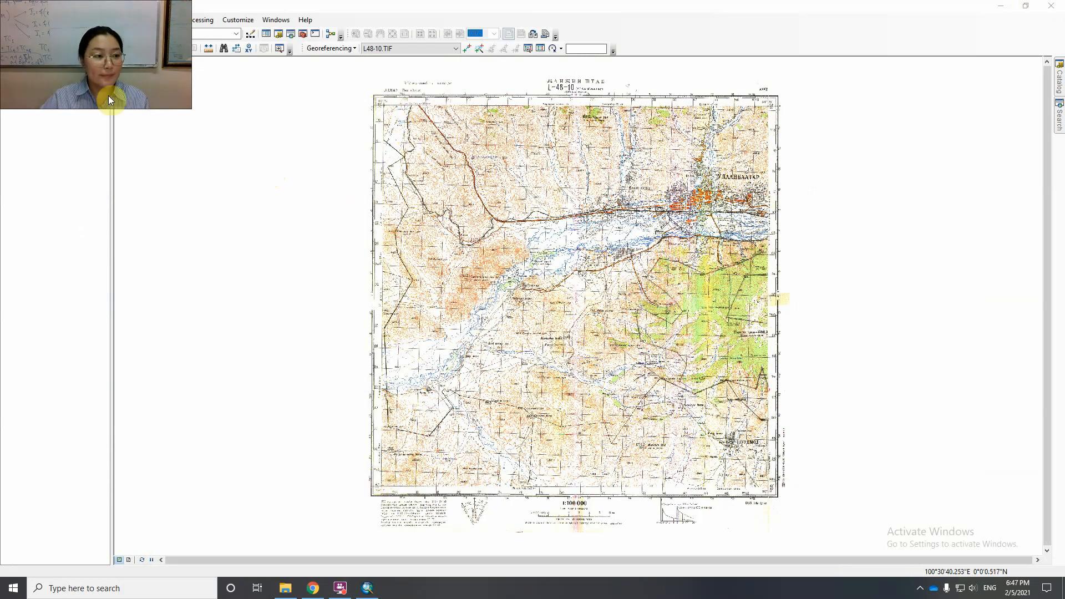
Examine the L48-10 sheet's northwest corner up close, where the 106°30' and 48°00' grid lines cross.
{"action": "left_click", "coordinate": [8, 49]}
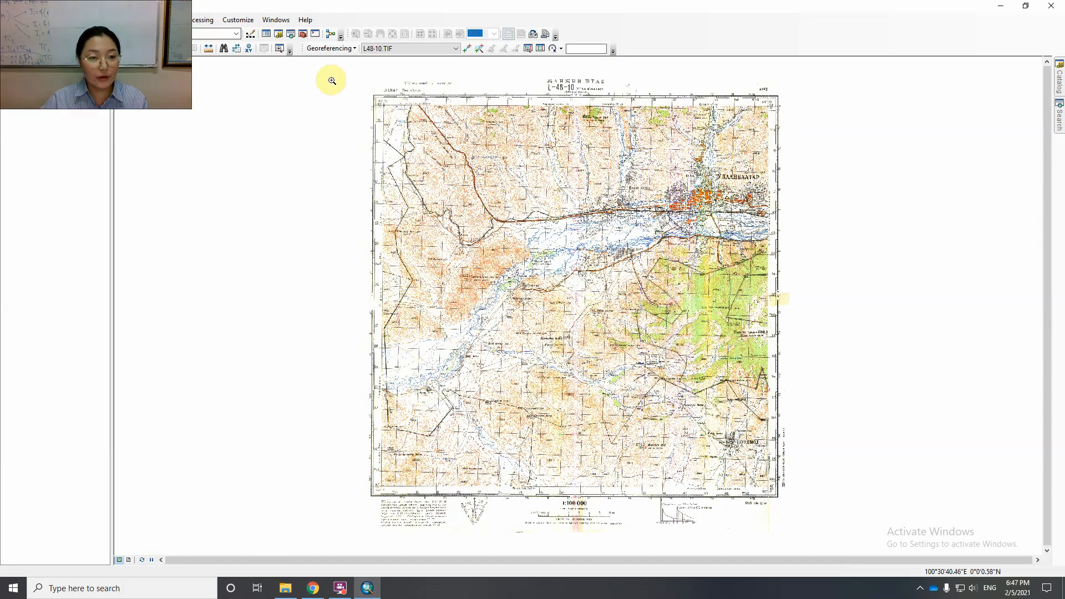
{"action": "left_click_drag", "start_coordinate": [350, 82], "coordinate": [394, 112]}
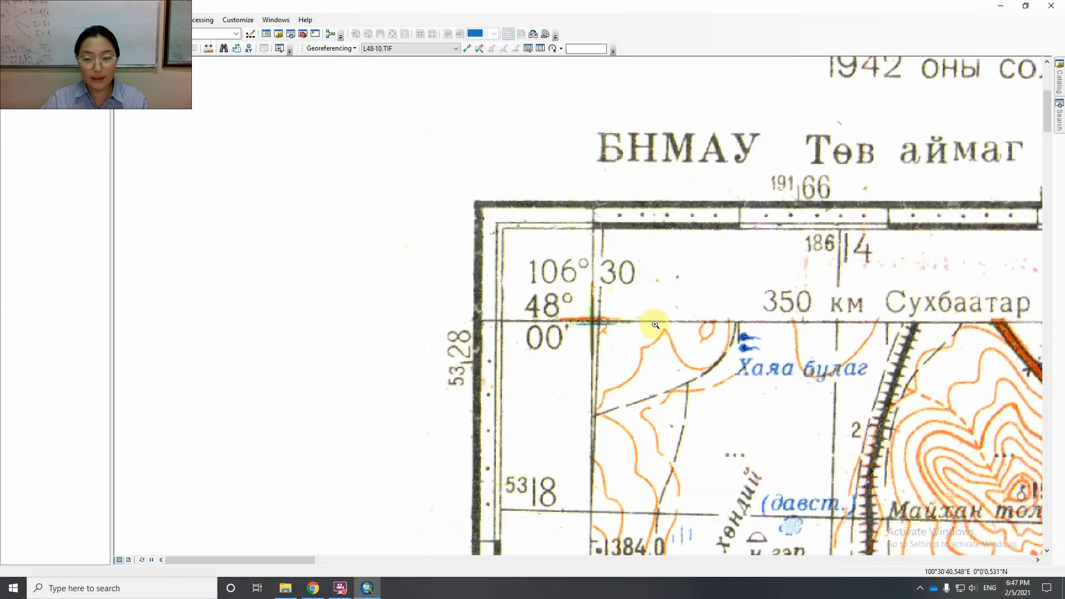
{"action": "left_click_drag", "start_coordinate": [684, 344], "coordinate": [555, 334]}
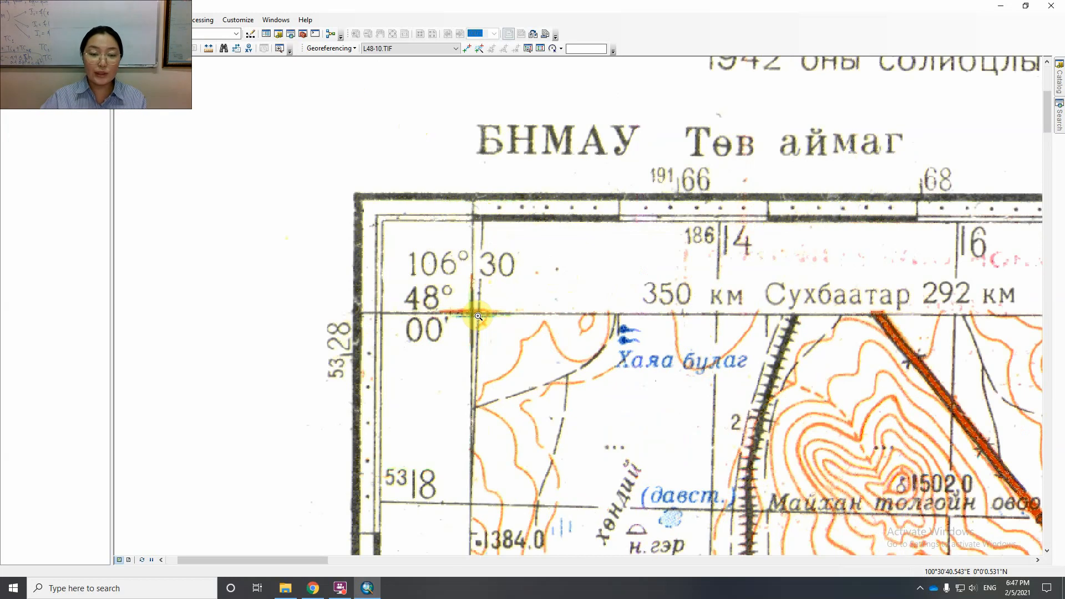
{"action": "left_click_drag", "start_coordinate": [513, 357], "coordinate": [474, 308]}
{"action": "left_click", "coordinate": [25, 49]}
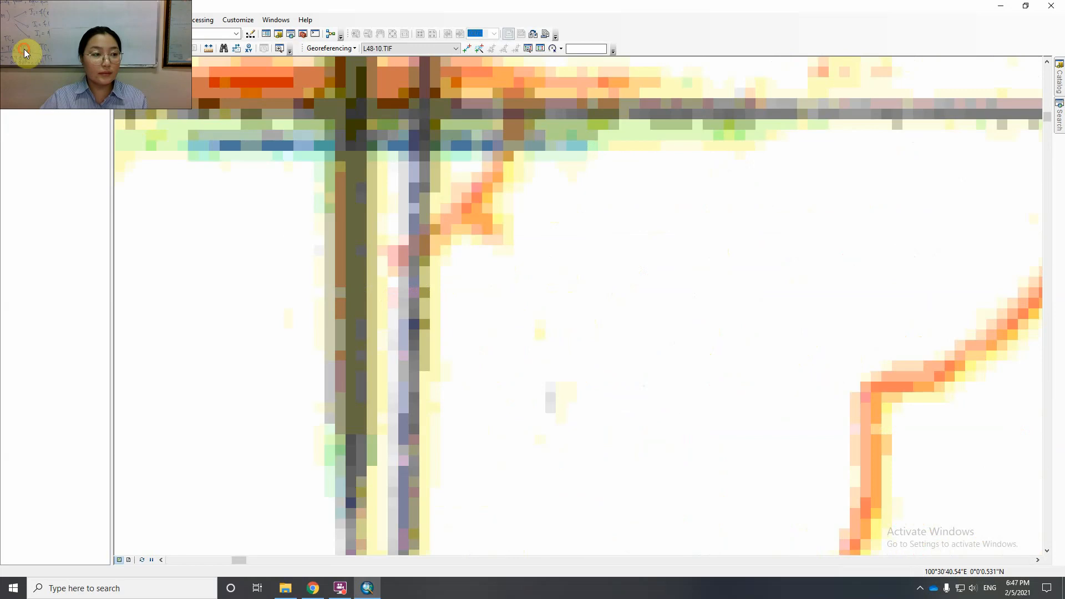
{"action": "left_click", "coordinate": [455, 229]}
{"action": "left_click", "coordinate": [454, 229]}
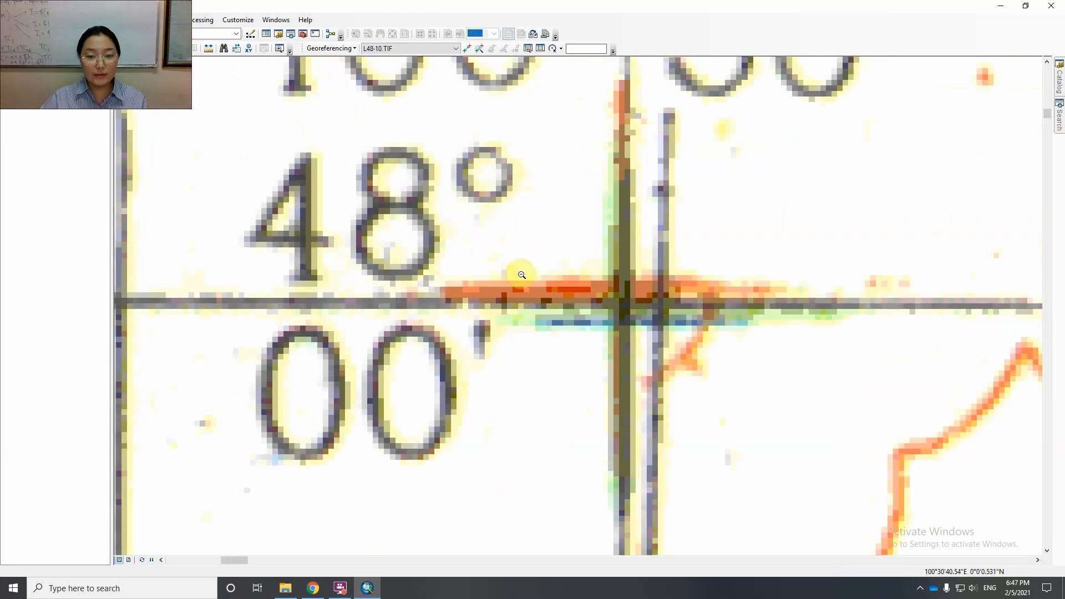
{"action": "left_click", "coordinate": [540, 280]}
{"action": "left_click", "coordinate": [710, 322]}
{"action": "left_click", "coordinate": [705, 319]}
{"action": "left_click", "coordinate": [676, 322]}
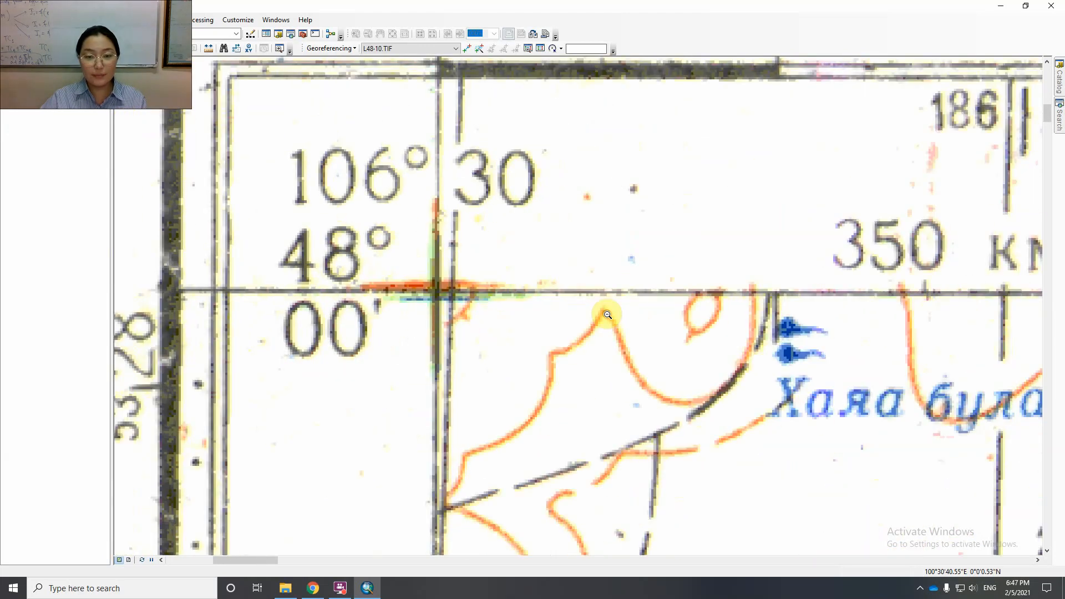
{"action": "left_click", "coordinate": [586, 311]}
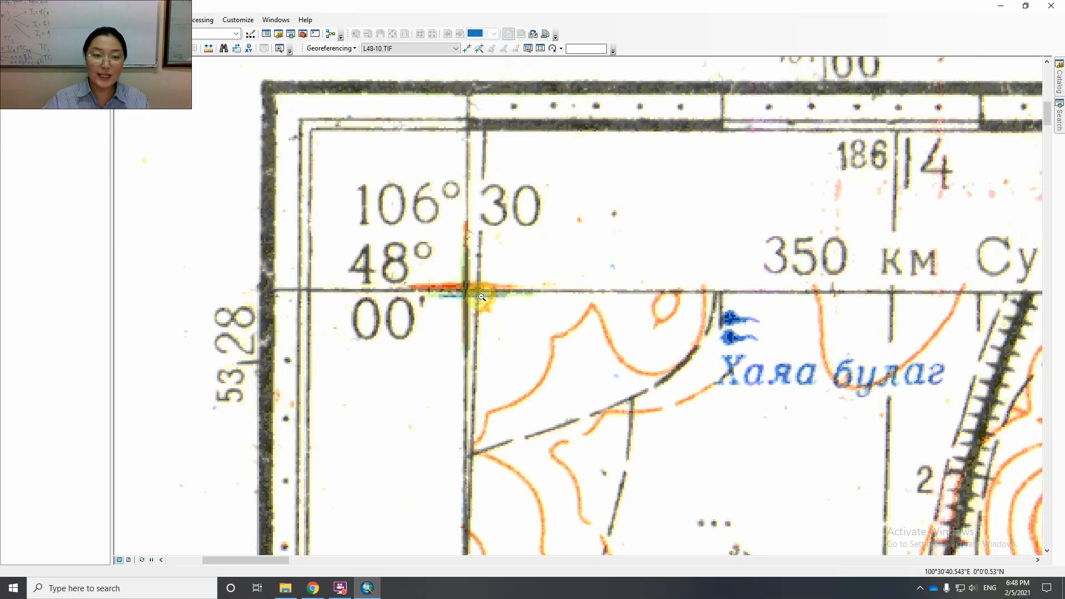
Open the Go To XY window and enter longitude 106° and latitude 48°.
{"action": "left_click", "coordinate": [249, 51]}
{"action": "left_click_drag", "start_coordinate": [190, 62], "coordinate": [656, 173]}
{"action": "left_click", "coordinate": [641, 198]}
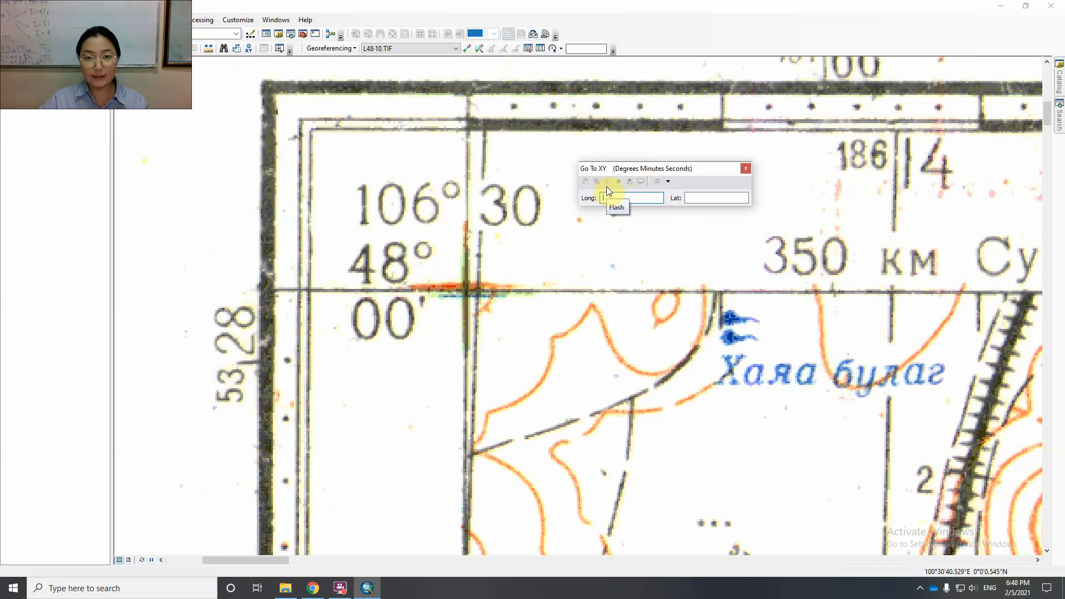
{"action": "left_click", "coordinate": [704, 198]}
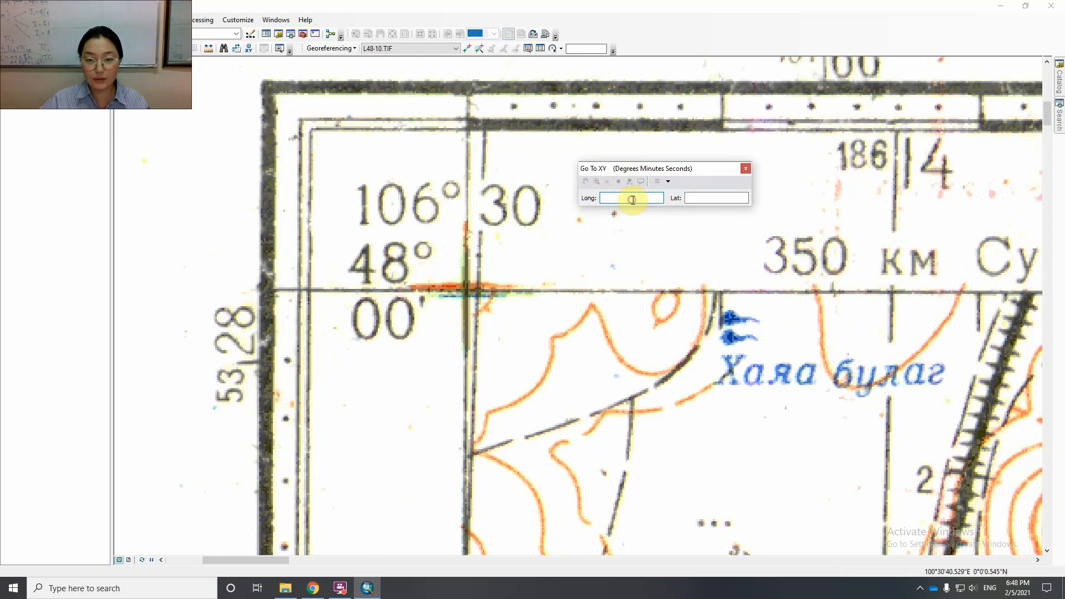
{"action": "type", "text": "106"}
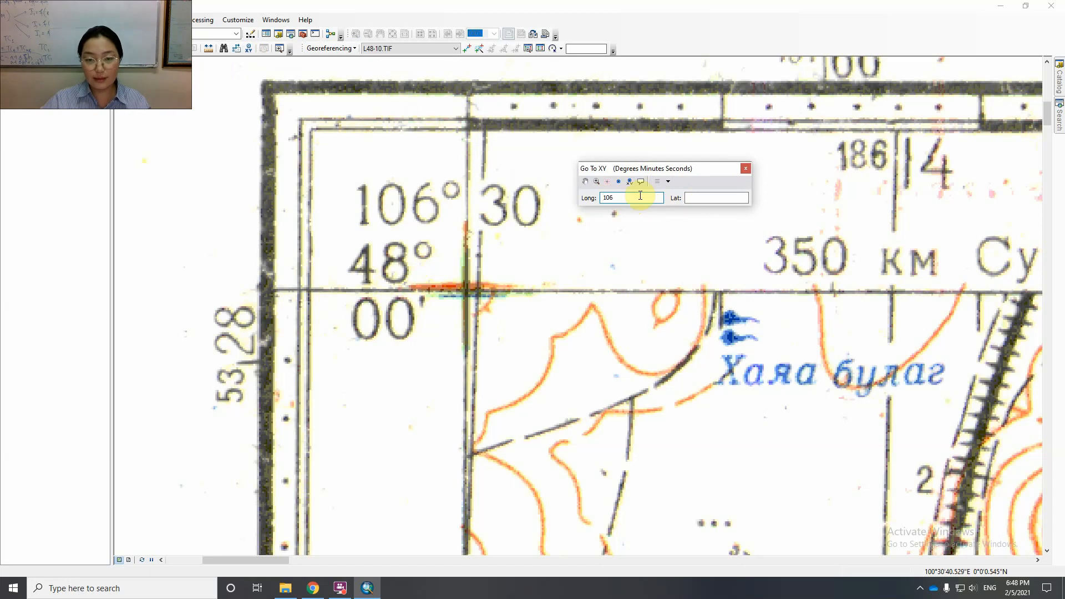
{"action": "left_click", "coordinate": [694, 198]}
{"action": "type", "text": "48"}
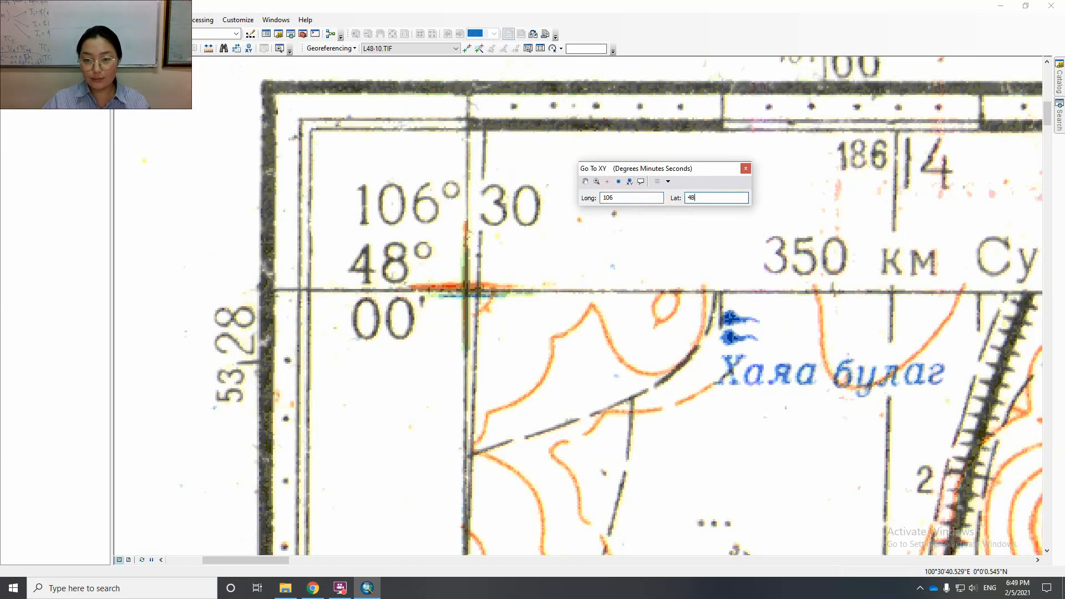
{"action": "left_click", "coordinate": [628, 182]}
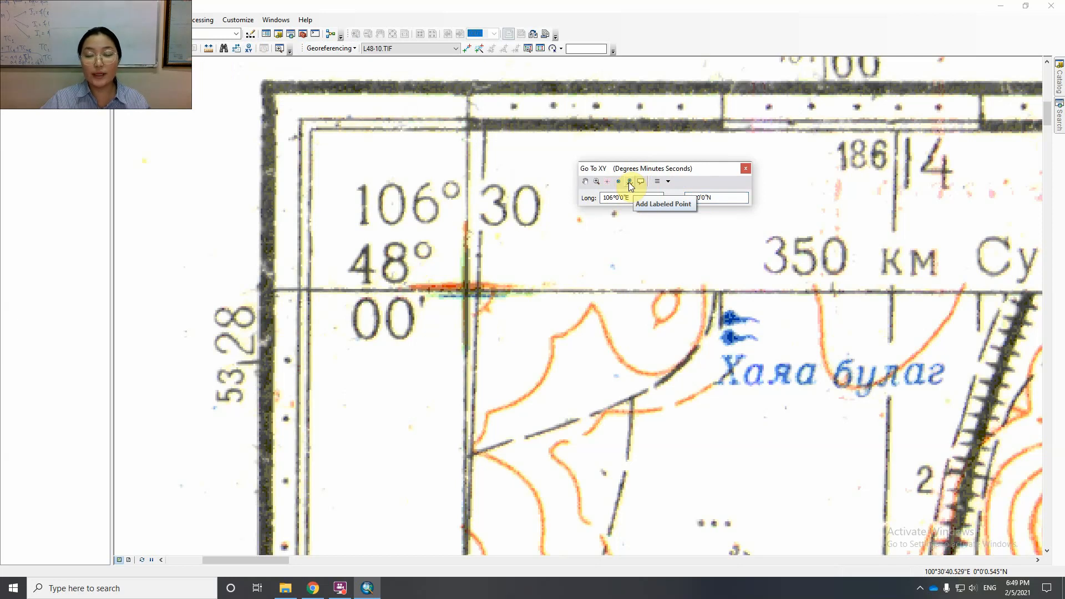
Set the longitude in Go To XY to 106°30'0"E, keeping the latitude at 48°0'0"N.
{"action": "left_click", "coordinate": [614, 197]}
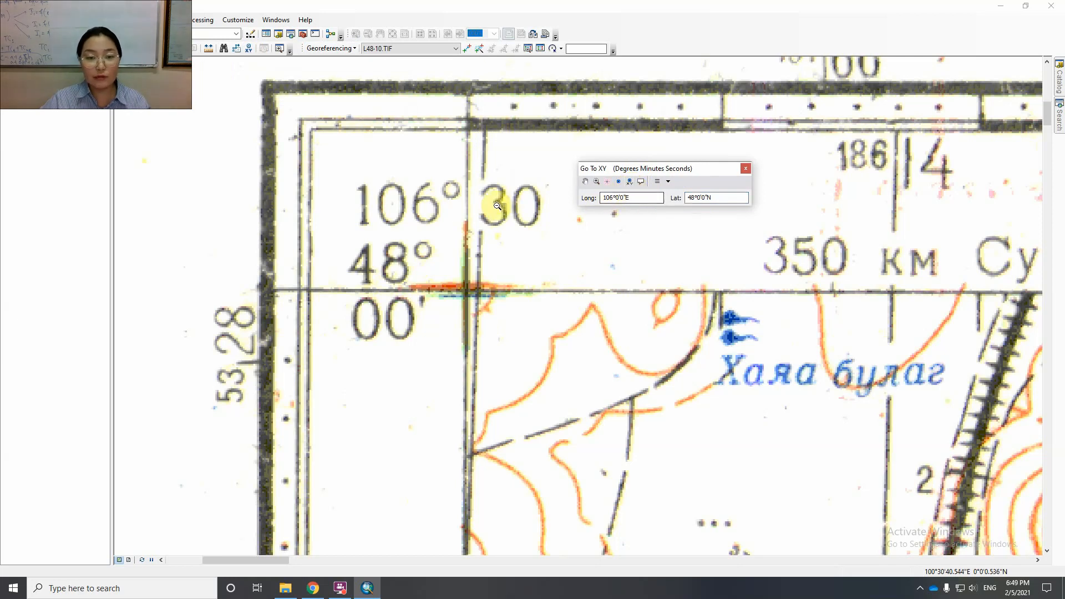
{"action": "left_click", "coordinate": [612, 197]}
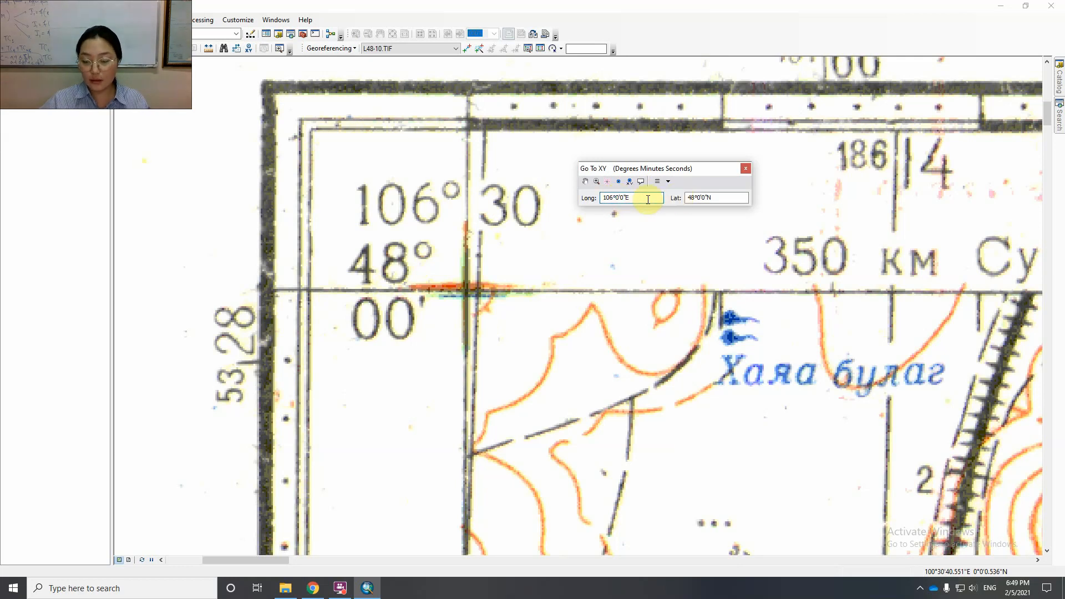
{"action": "type", "text": "3"}
{"action": "left_click", "coordinate": [698, 199]}
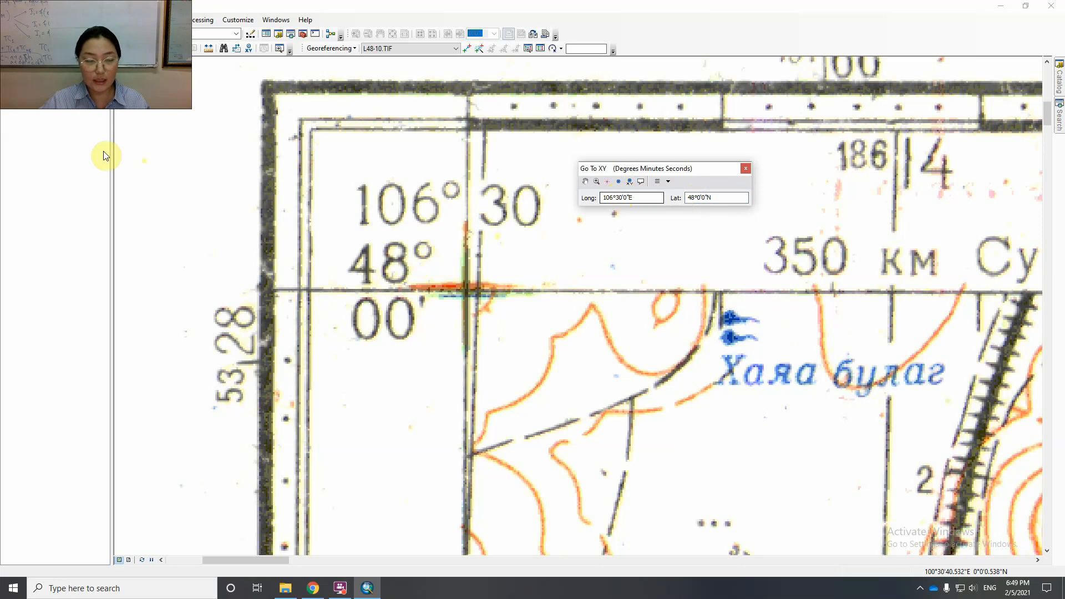
Start a control point on the L48-10 sheet where the 106°30' and 48°00' lines cross at the northwest corner.
{"action": "left_click", "coordinate": [8, 51]}
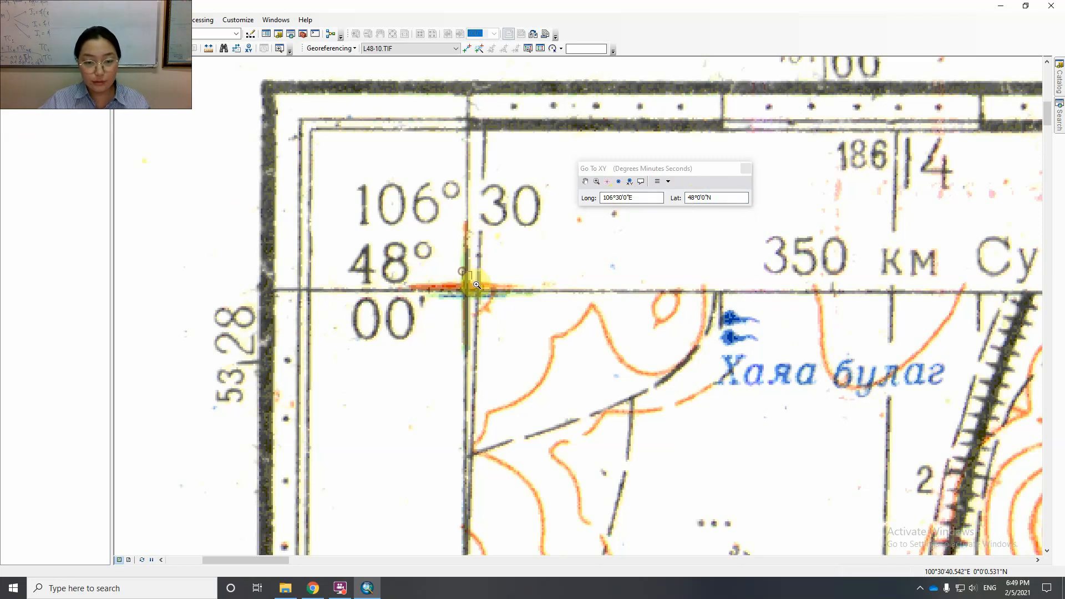
{"action": "left_click_drag", "start_coordinate": [463, 272], "coordinate": [497, 308]}
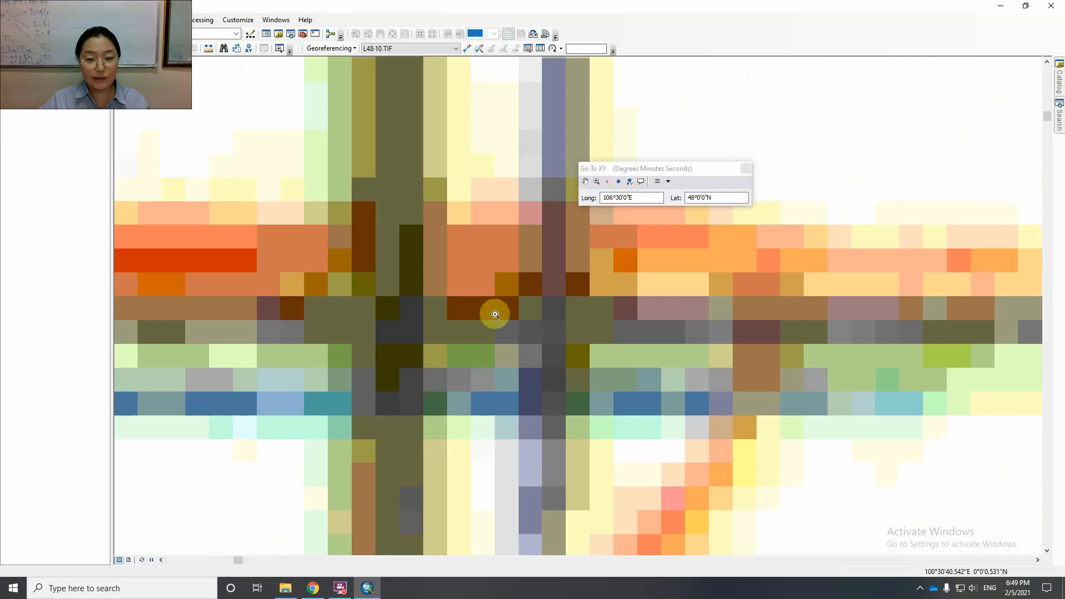
{"action": "left_click", "coordinate": [27, 45]}
{"action": "left_click_drag", "start_coordinate": [409, 252], "coordinate": [651, 384]}
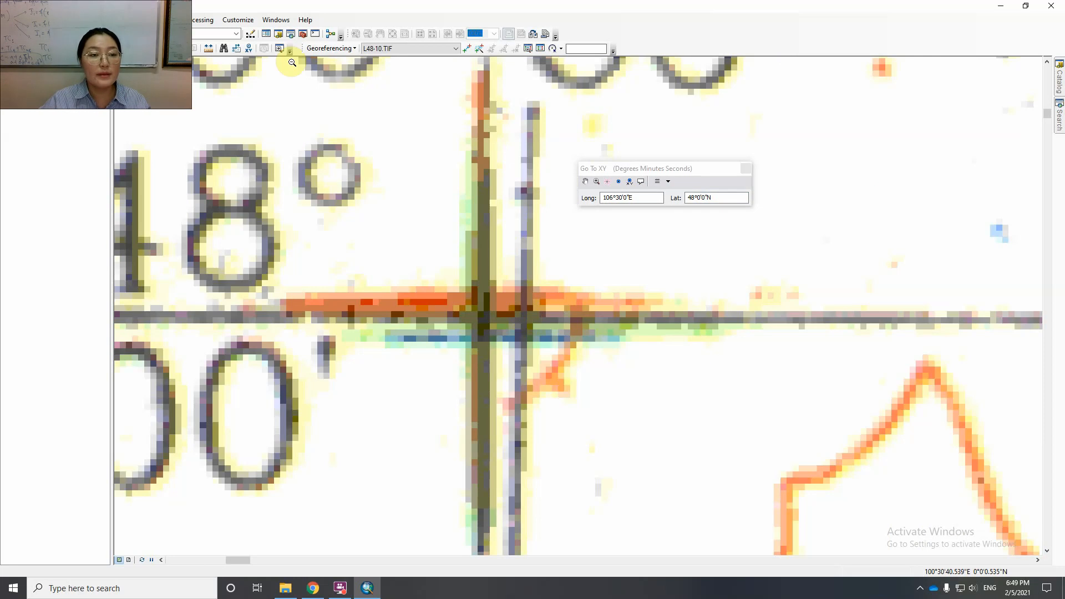
{"action": "left_click", "coordinate": [238, 20]}
{"action": "mouse_move", "coordinate": [249, 32]}
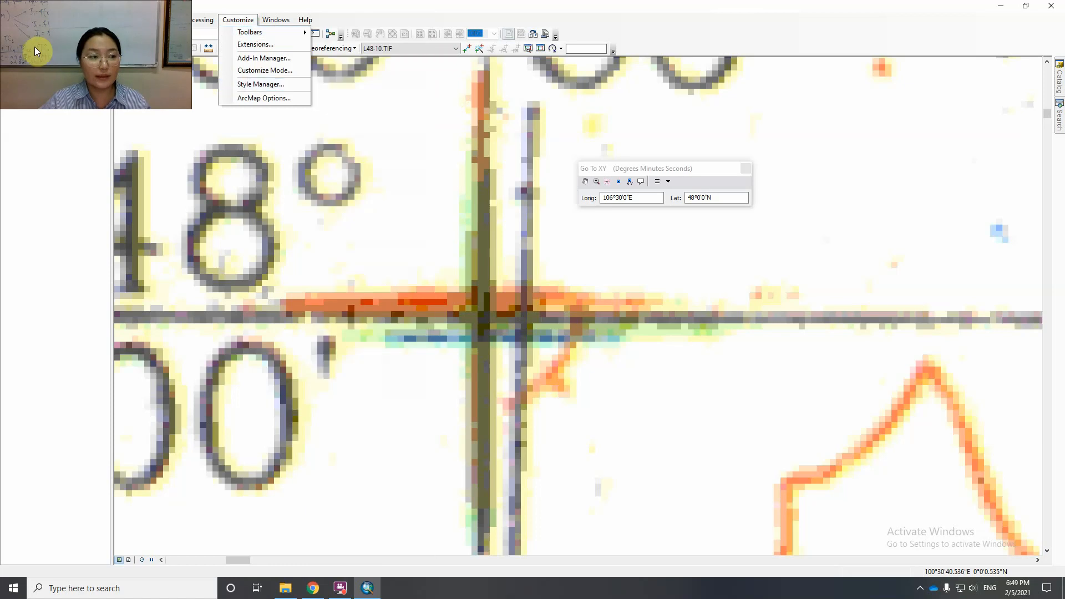
{"action": "left_click", "coordinate": [154, 45]}
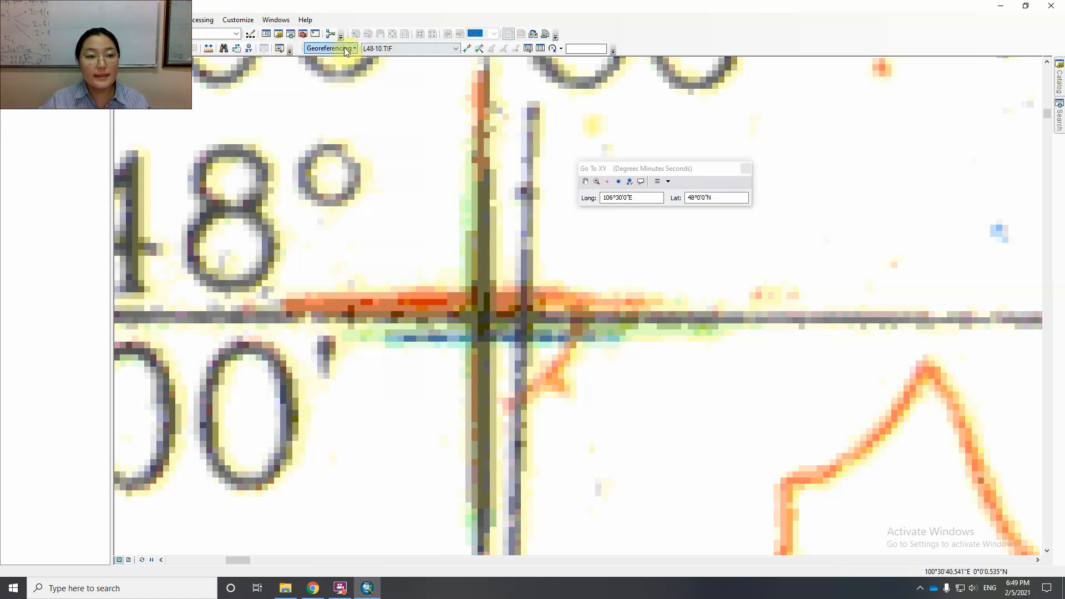
{"action": "left_click", "coordinate": [469, 49]}
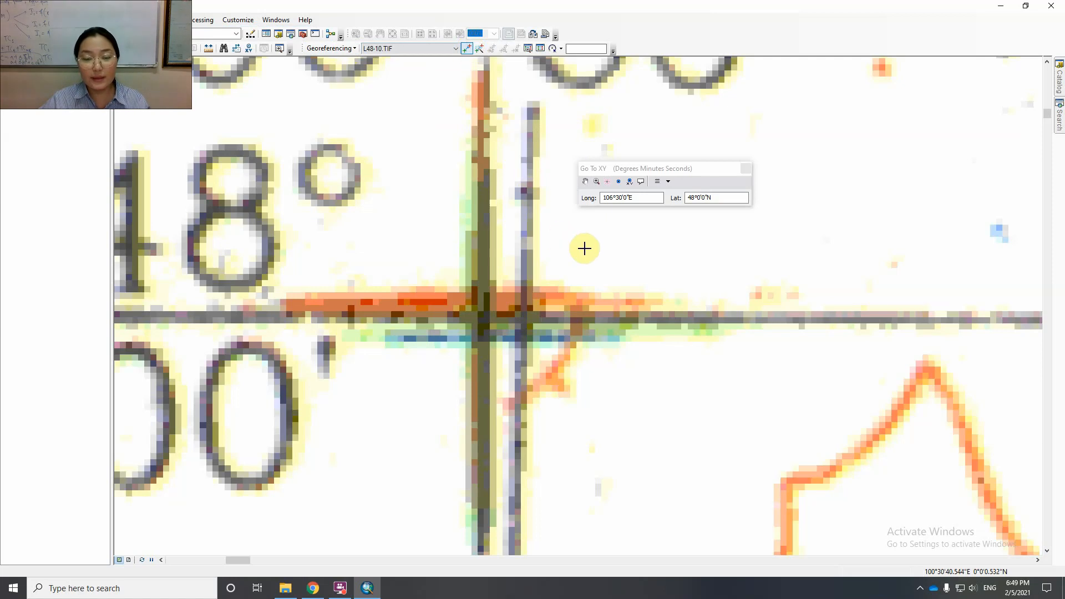
{"action": "left_click", "coordinate": [524, 316]}
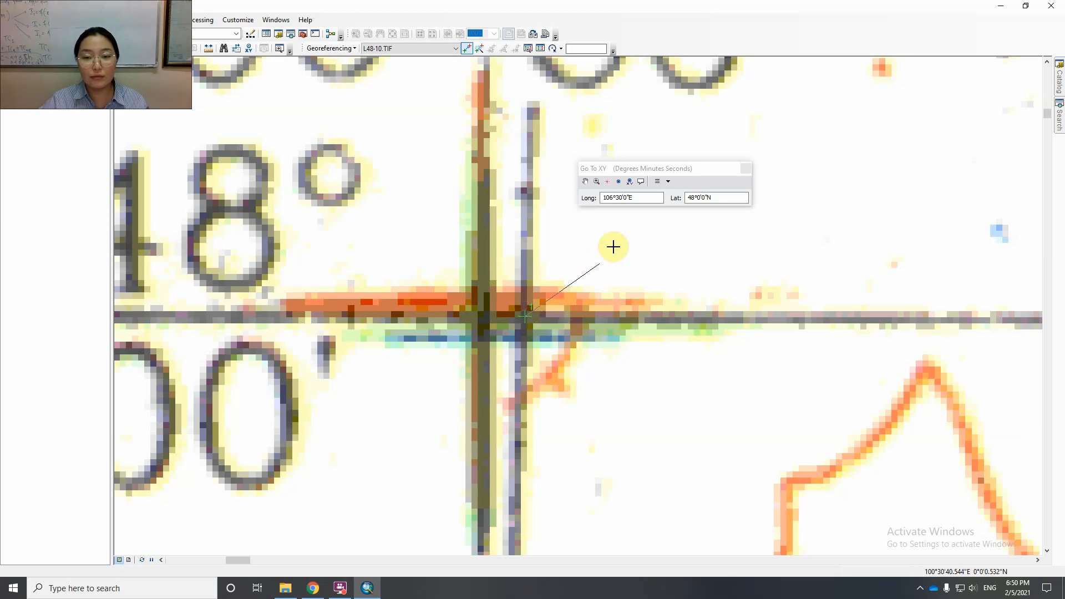
Add a labeled point at 106°30'0"E, 48°0'0"N, zoom to it and link the northwest corner's control point to it.
{"action": "left_click", "coordinate": [630, 183]}
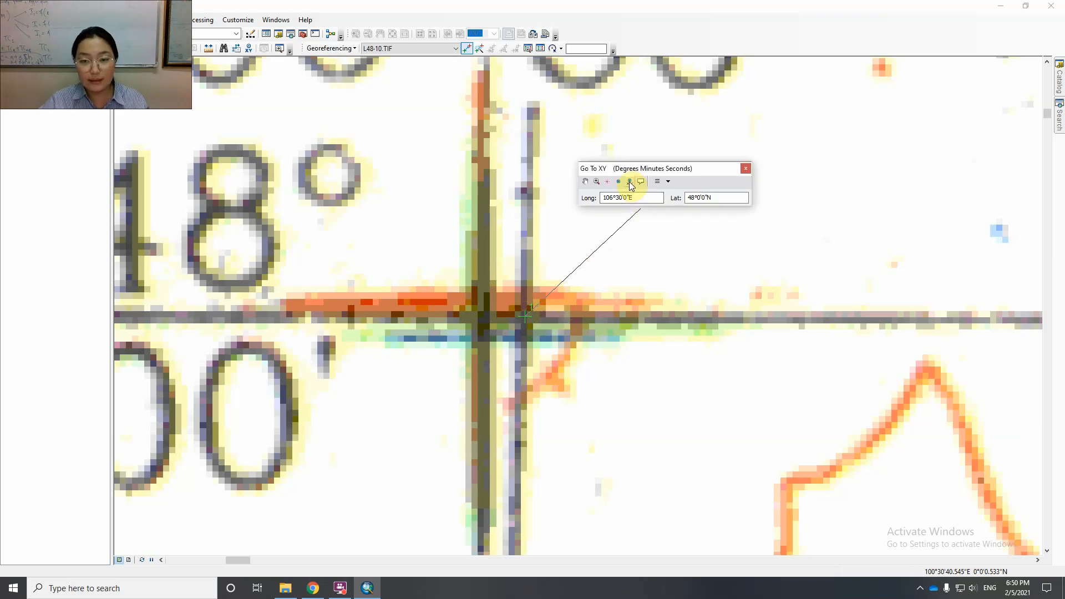
{"action": "left_click", "coordinate": [597, 183]}
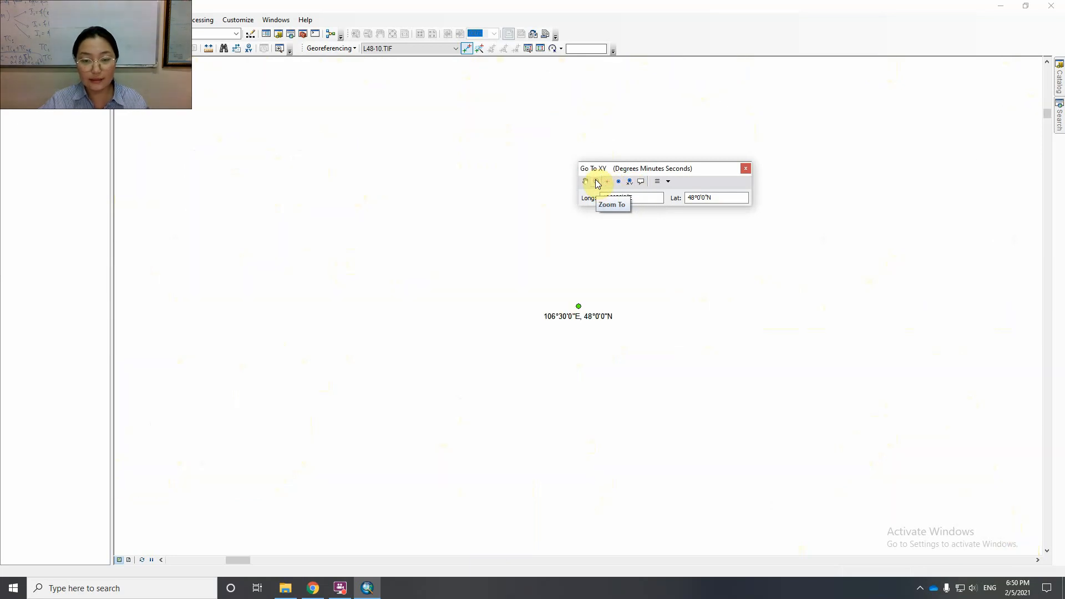
{"action": "left_click", "coordinate": [577, 304]}
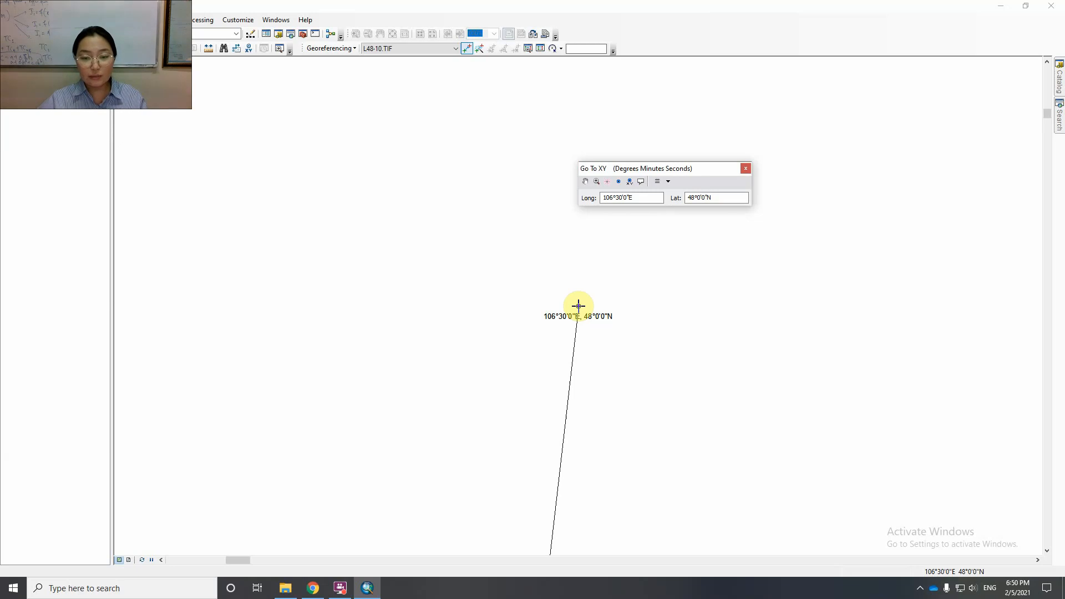
{"action": "scroll", "coordinate": [578, 306], "scroll_direction": "up", "scroll_amount": 5}
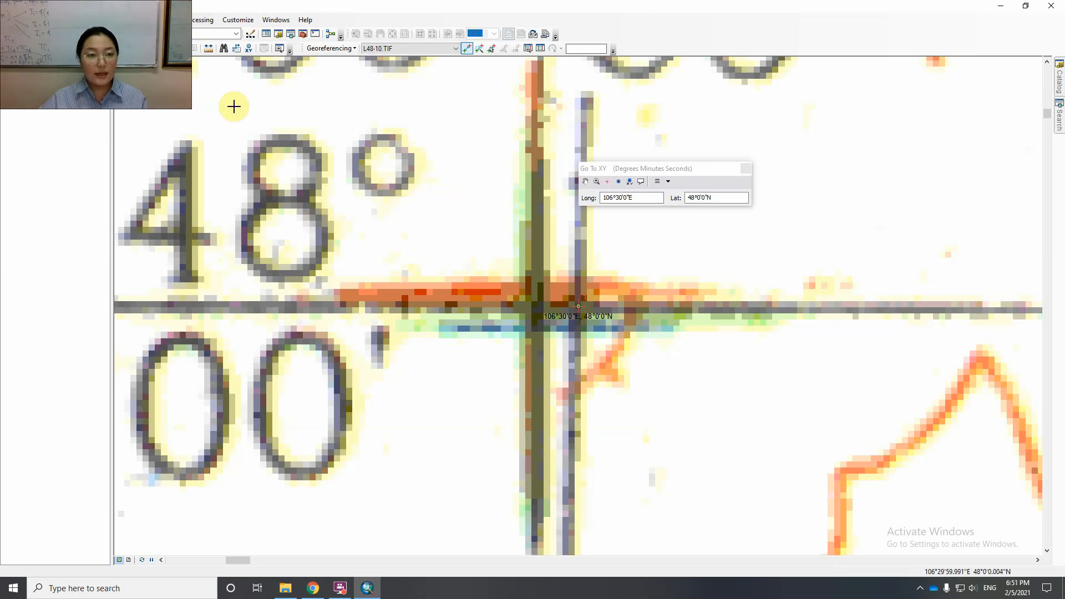
Check the linked northwest corner, show the whole L48-10 layer, and examine the northeast corner's 107°00' and 48°00' crossing with Go To XY moved aside.
{"action": "left_click", "coordinate": [35, 49]}
{"action": "left_click_drag", "start_coordinate": [571, 267], "coordinate": [301, 259]}
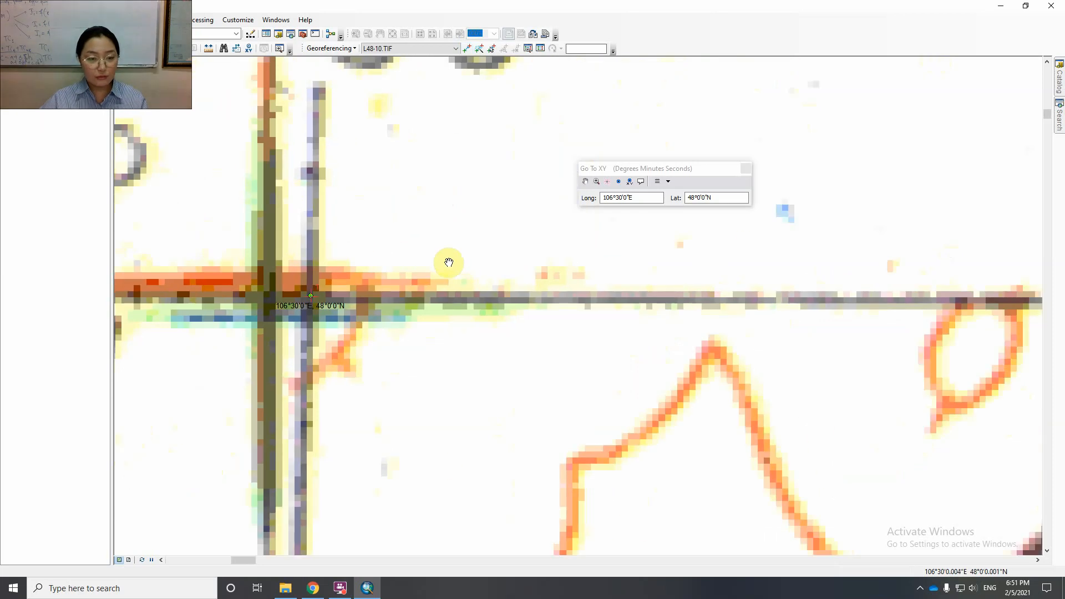
{"action": "left_click_drag", "start_coordinate": [442, 253], "coordinate": [375, 267]}
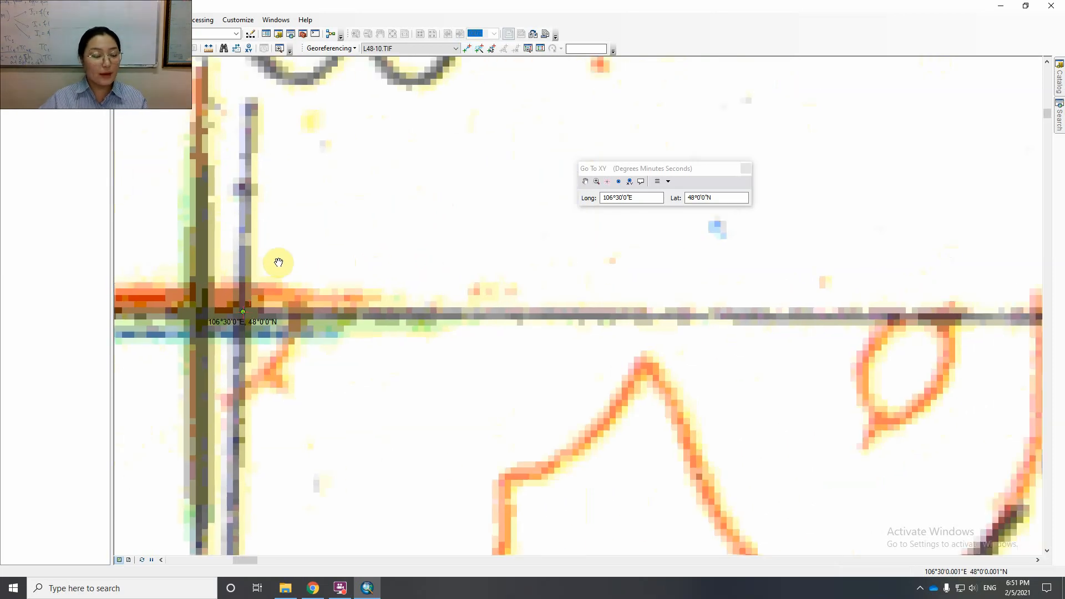
{"action": "right_click", "coordinate": [43, 96]}
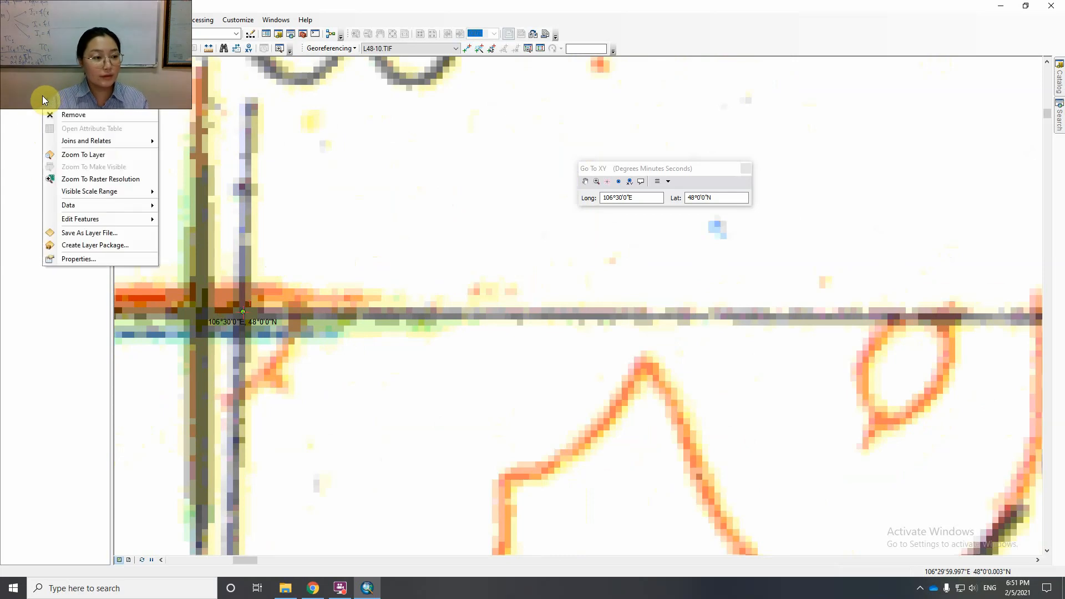
{"action": "left_click", "coordinate": [71, 155]}
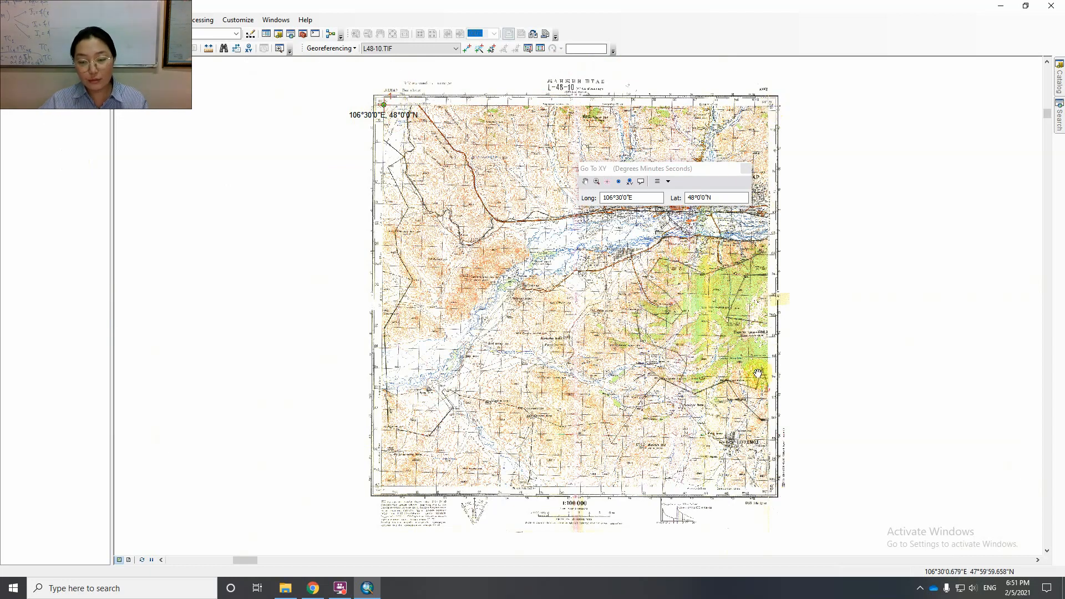
{"action": "left_click", "coordinate": [9, 51]}
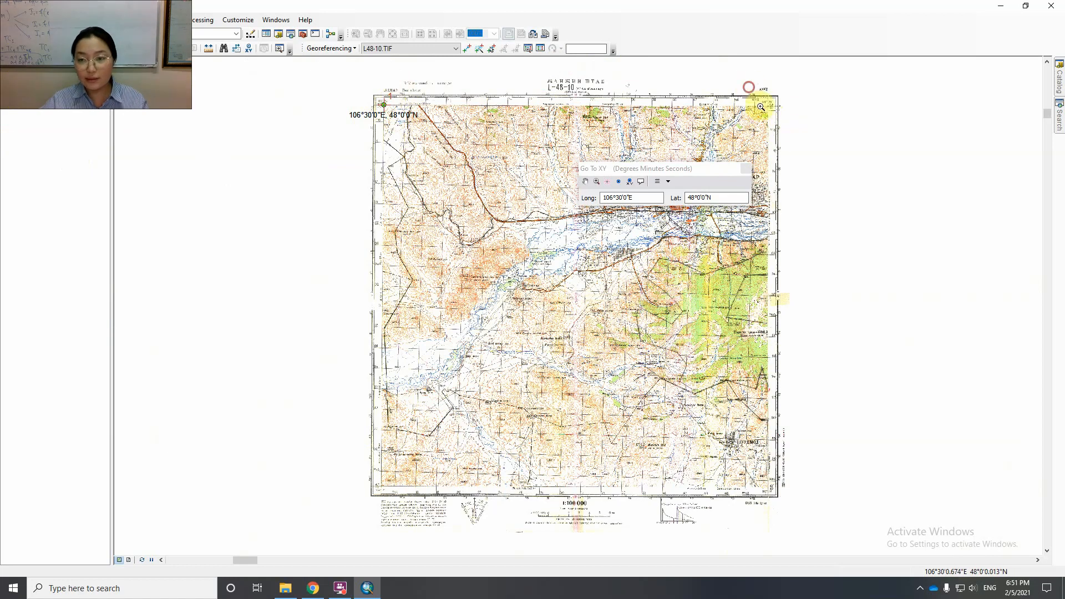
{"action": "left_click_drag", "start_coordinate": [749, 87], "coordinate": [788, 133]}
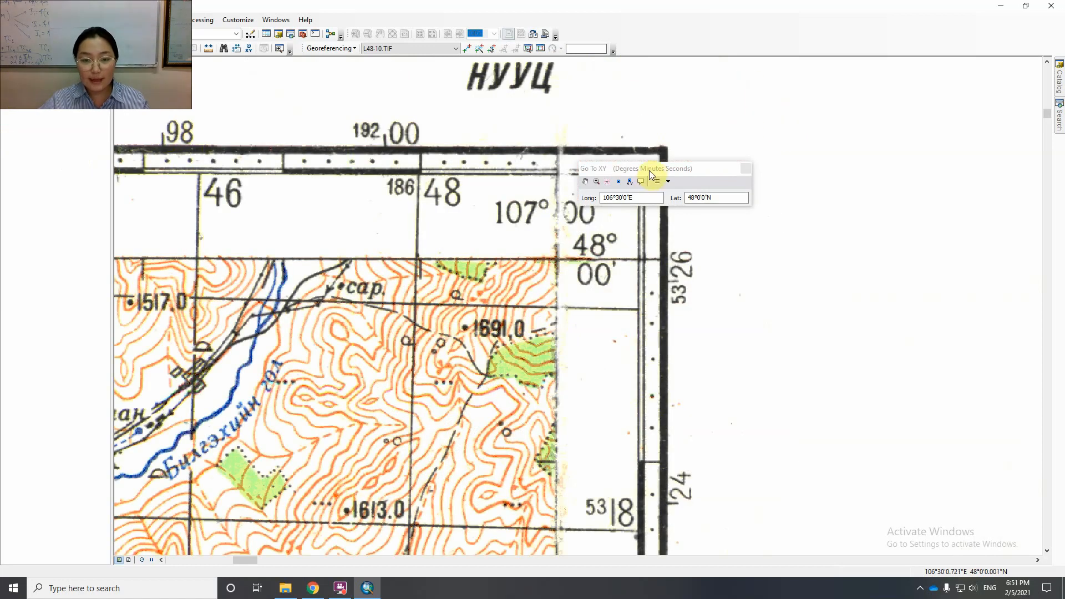
{"action": "left_click_drag", "start_coordinate": [653, 171], "coordinate": [741, 165]}
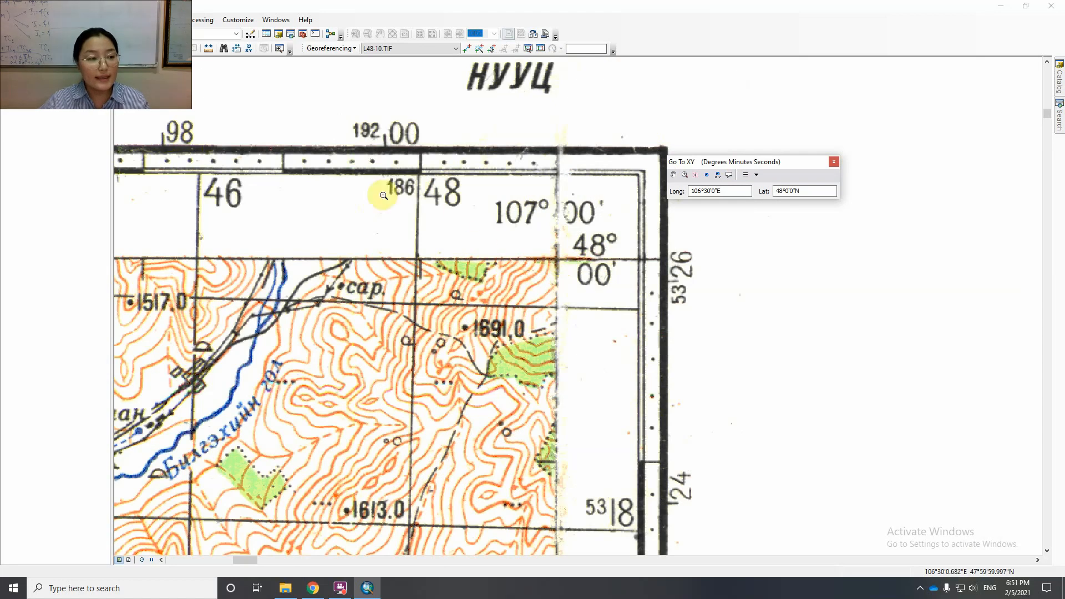
{"action": "left_click_drag", "start_coordinate": [542, 237], "coordinate": [577, 281]}
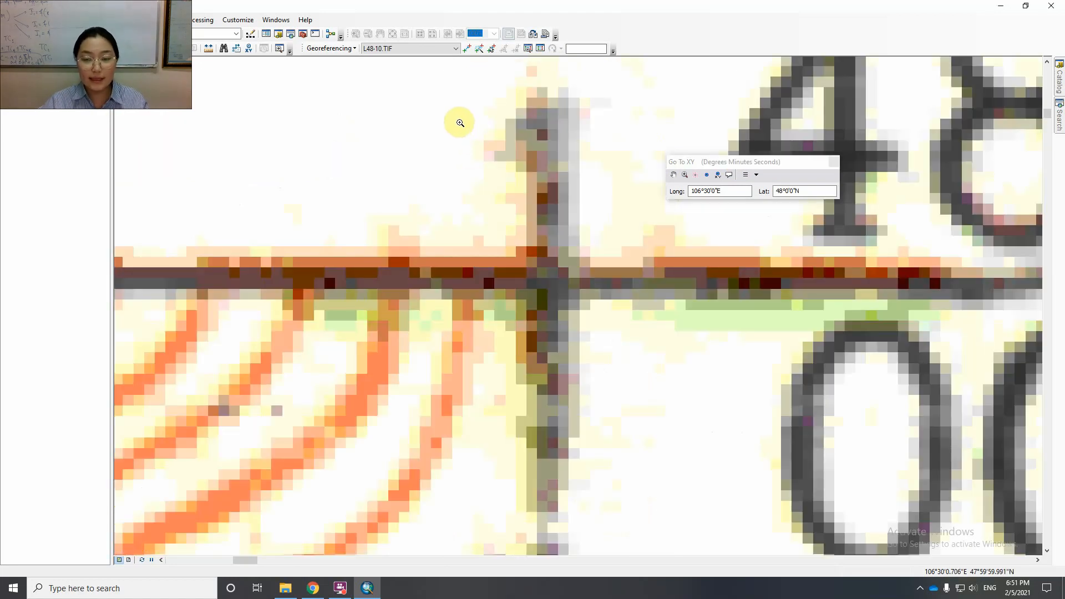
Set the Go To XY coordinates for the northeast corner to longitude 107°0'0"E and latitude 48°0'0"N.
{"action": "left_click", "coordinate": [465, 51]}
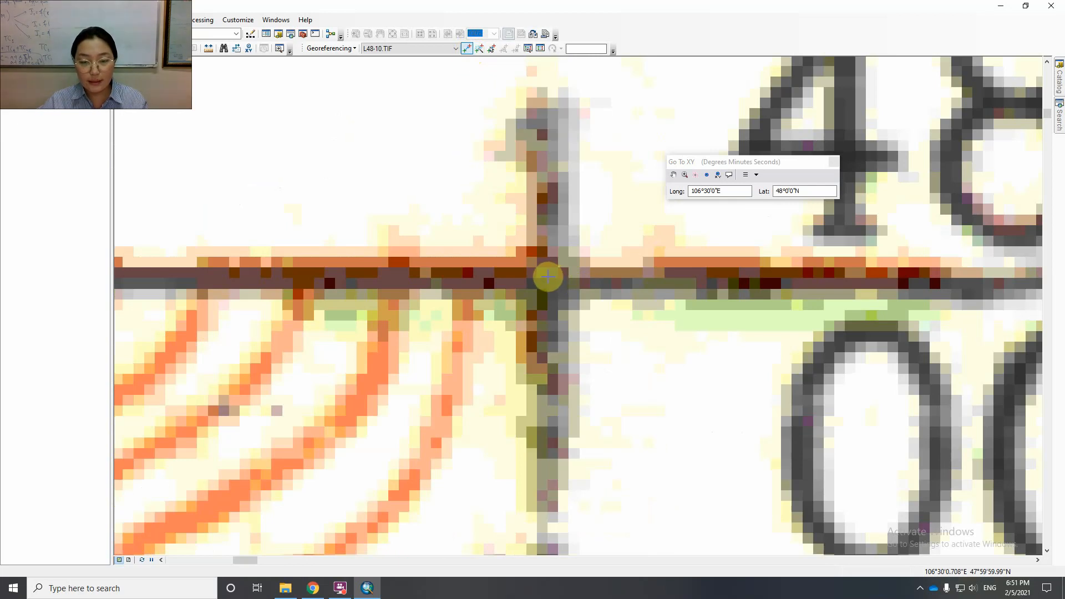
{"action": "left_click", "coordinate": [723, 191]}
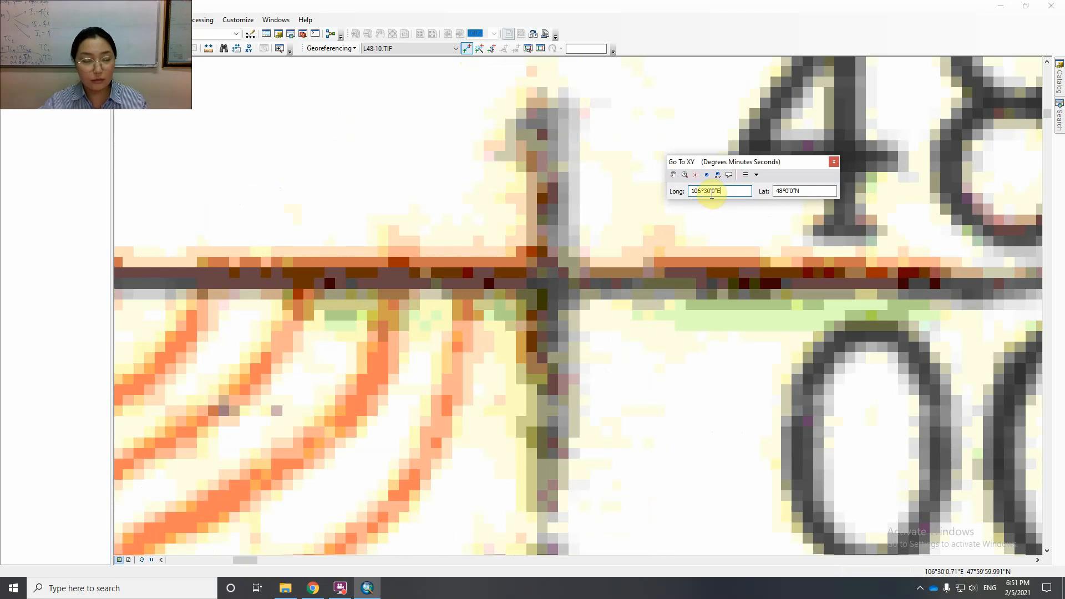
{"action": "left_click", "coordinate": [24, 50]}
{"action": "left_click_drag", "start_coordinate": [428, 221], "coordinate": [727, 373]}
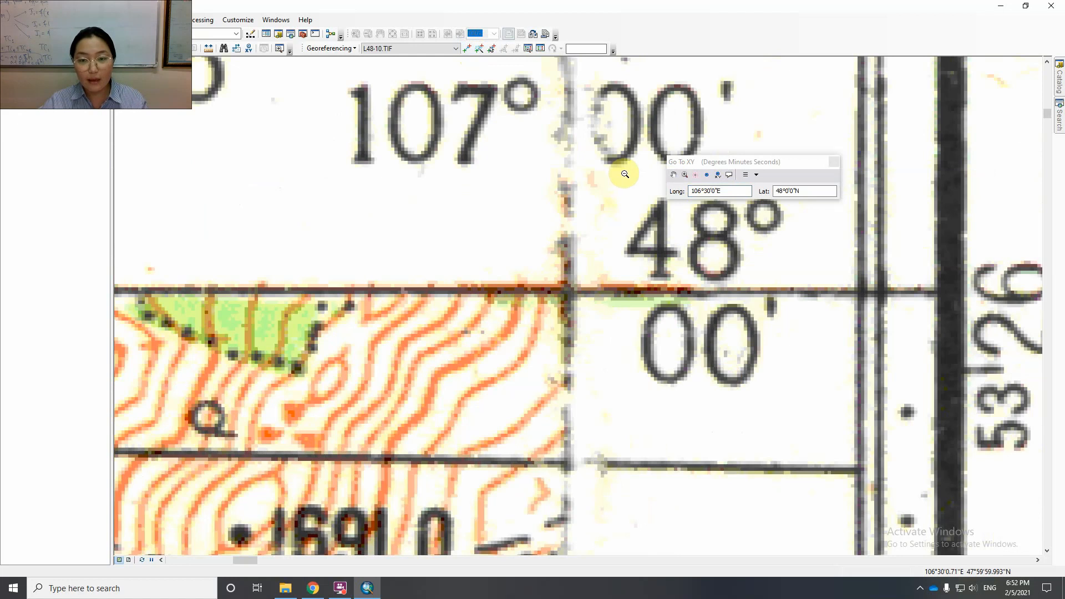
{"action": "left_click", "coordinate": [700, 191]}
{"action": "key", "text": "BackSpace"}
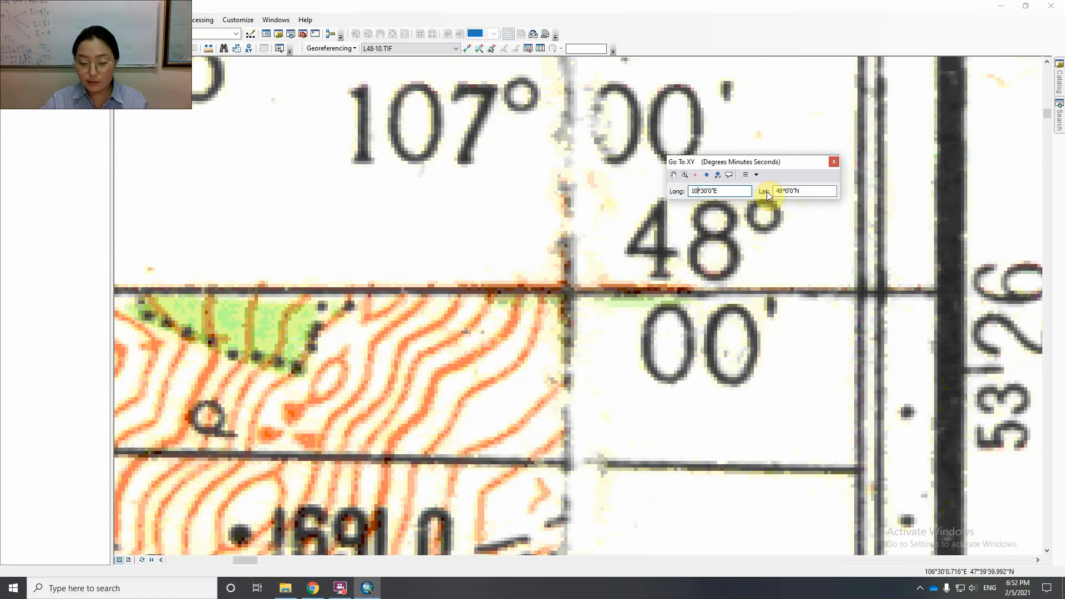
{"action": "type", "text": "7"}
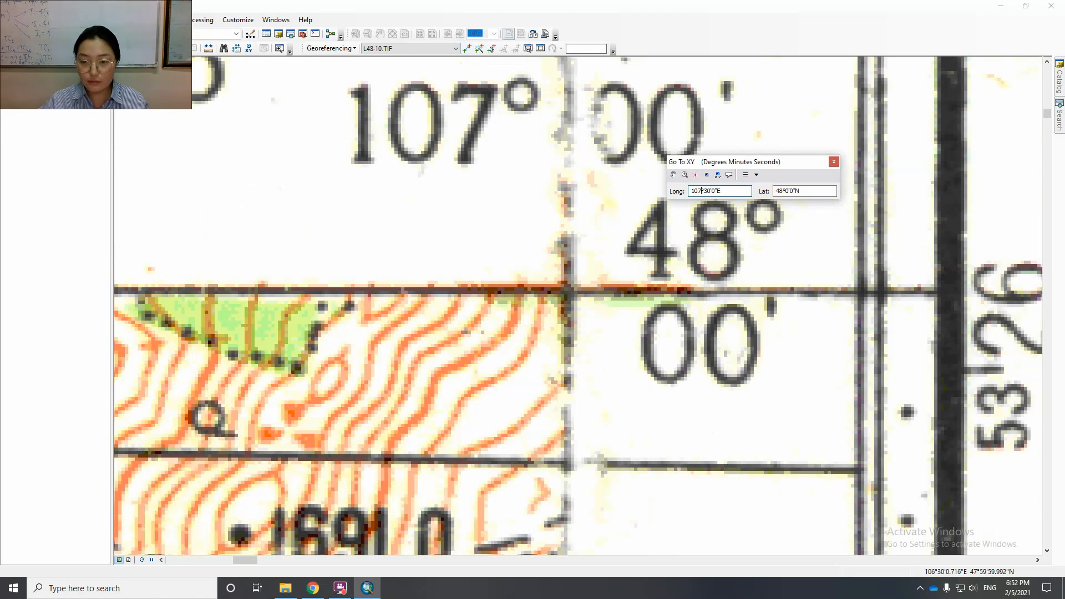
{"action": "left_click", "coordinate": [710, 191]}
{"action": "key", "text": "BackSpace"}
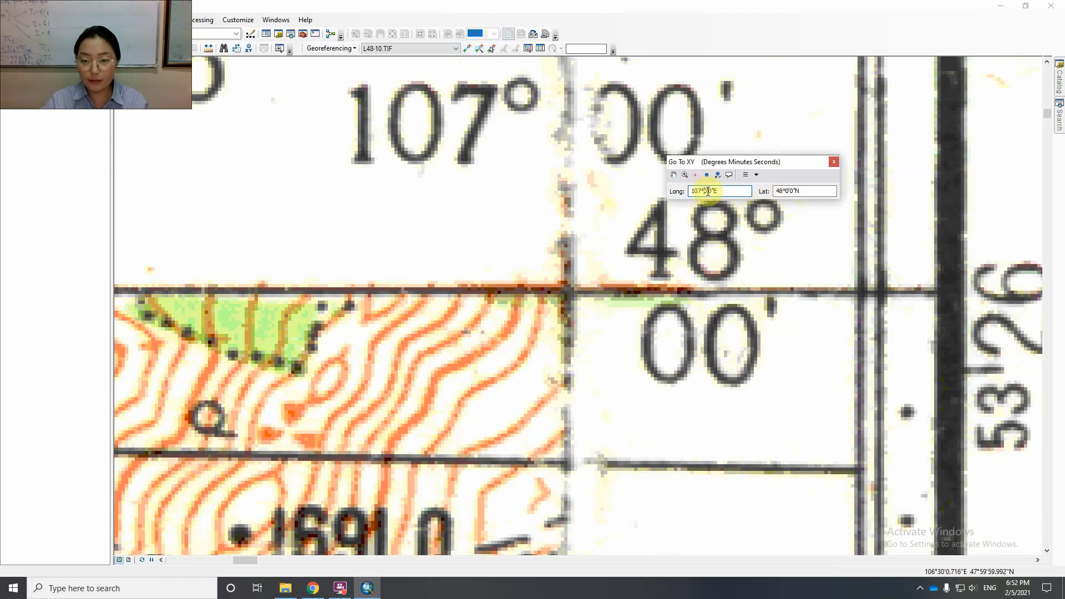
{"action": "left_click", "coordinate": [794, 191]}
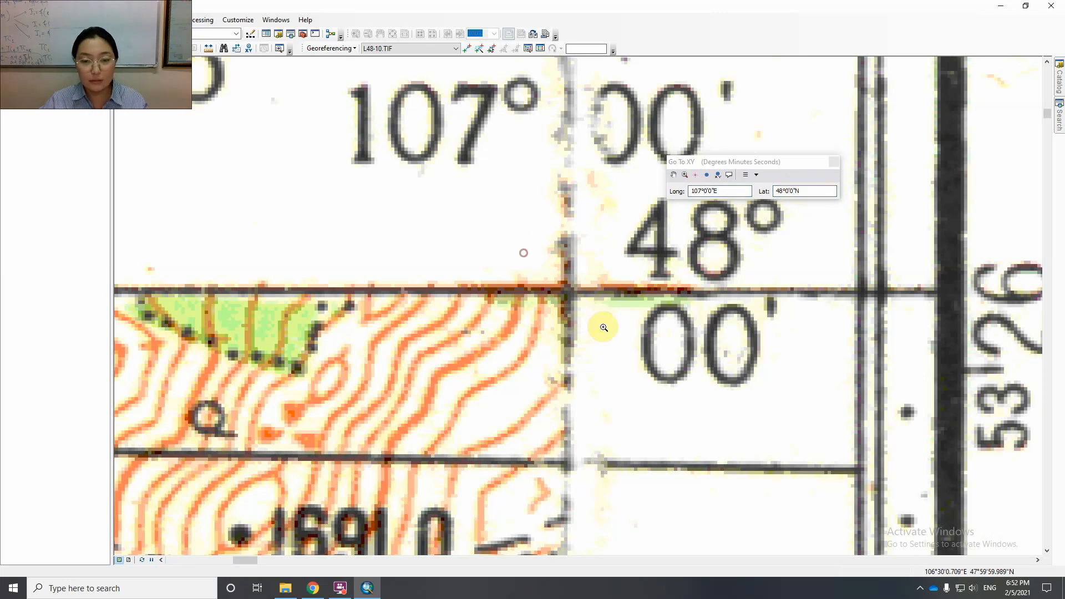
Start a control point on the L48-10 sheet where the 107°00' and 48°00' lines cross at the northeast corner.
{"action": "scroll", "coordinate": [594, 292], "scroll_direction": "up", "scroll_amount": 3}
{"action": "left_click", "coordinate": [467, 49]}
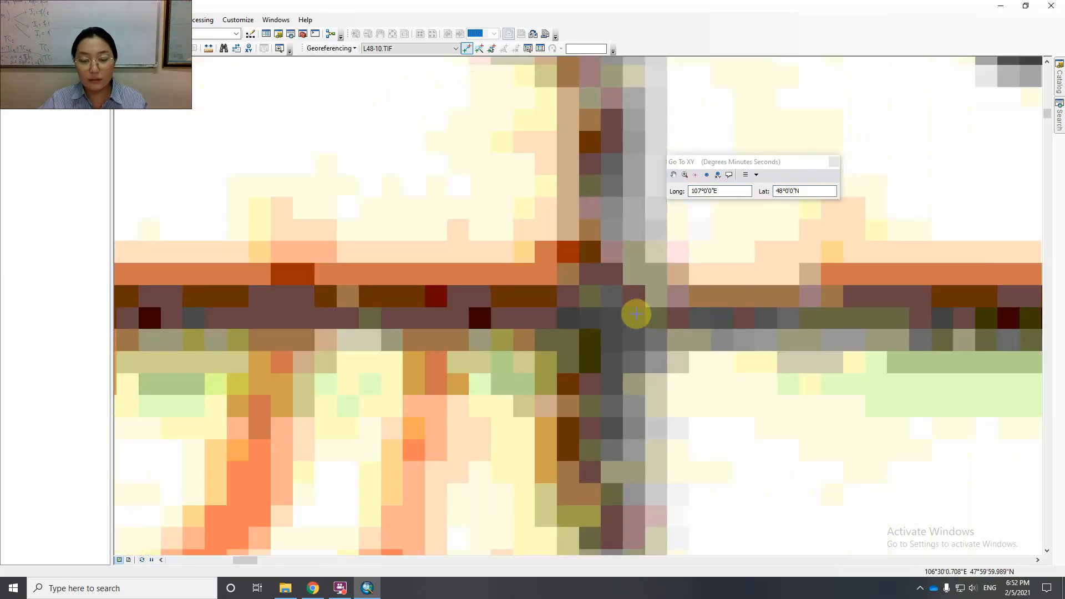
{"action": "left_click", "coordinate": [622, 305]}
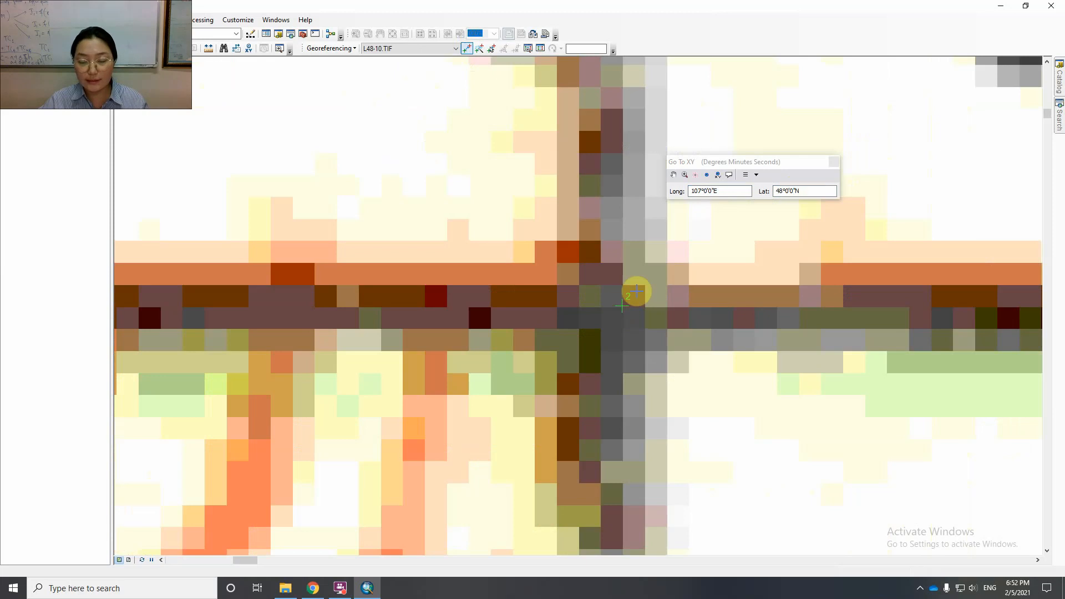
Add a labeled point at 107°0'0"E, 48°0'0"N, zoom to it and link the northeast corner's control point to it.
{"action": "left_click", "coordinate": [717, 176]}
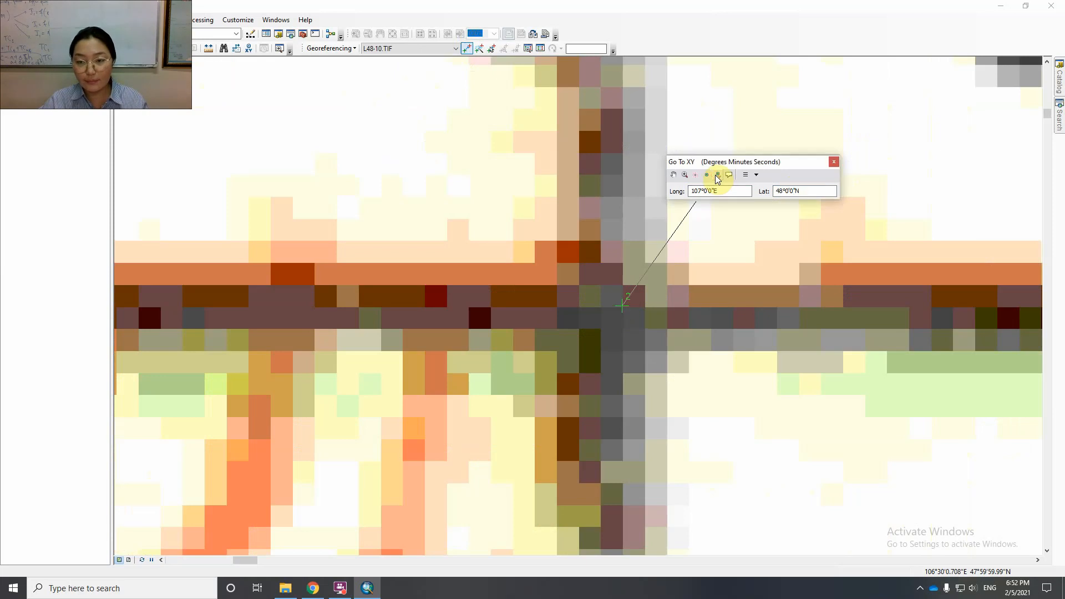
{"action": "left_click", "coordinate": [685, 177]}
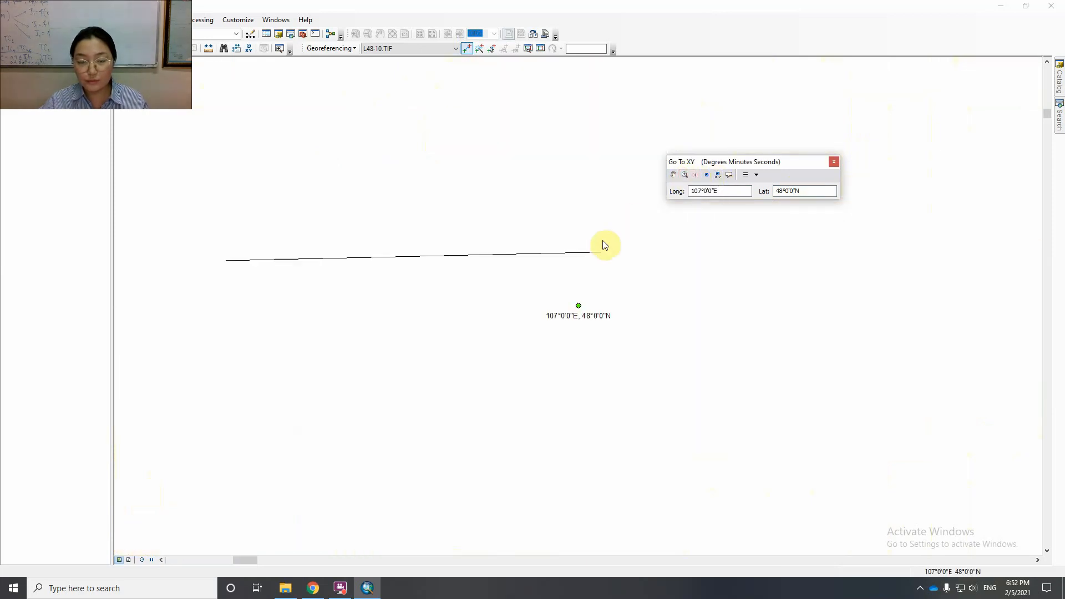
{"action": "left_click", "coordinate": [578, 305]}
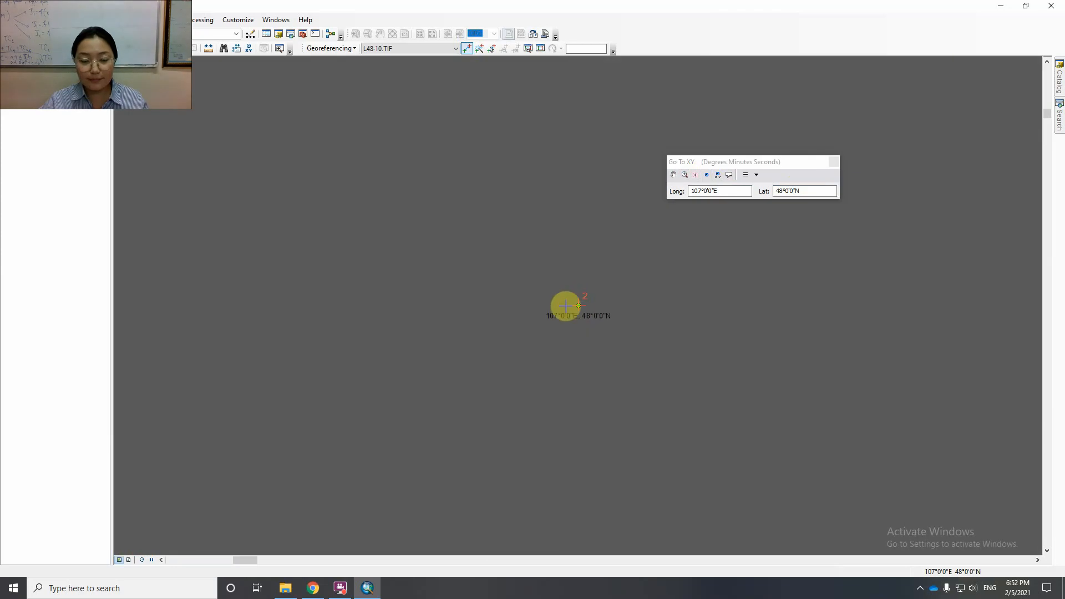
Show the whole L48-10 layer and move Go To XY clear of the map sheet.
{"action": "right_click", "coordinate": [42, 100]}
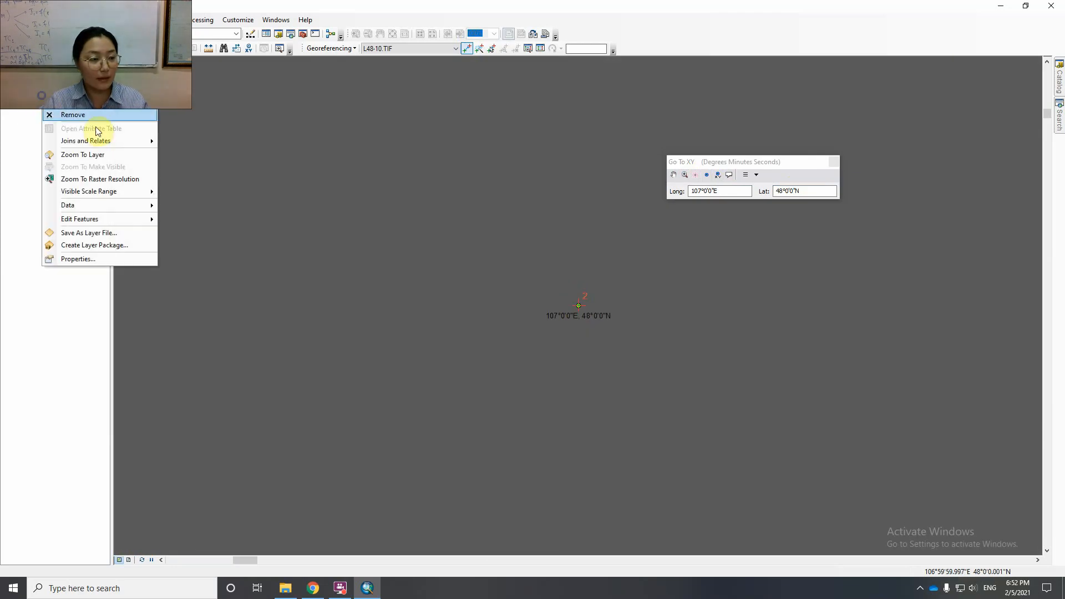
{"action": "left_click", "coordinate": [89, 154]}
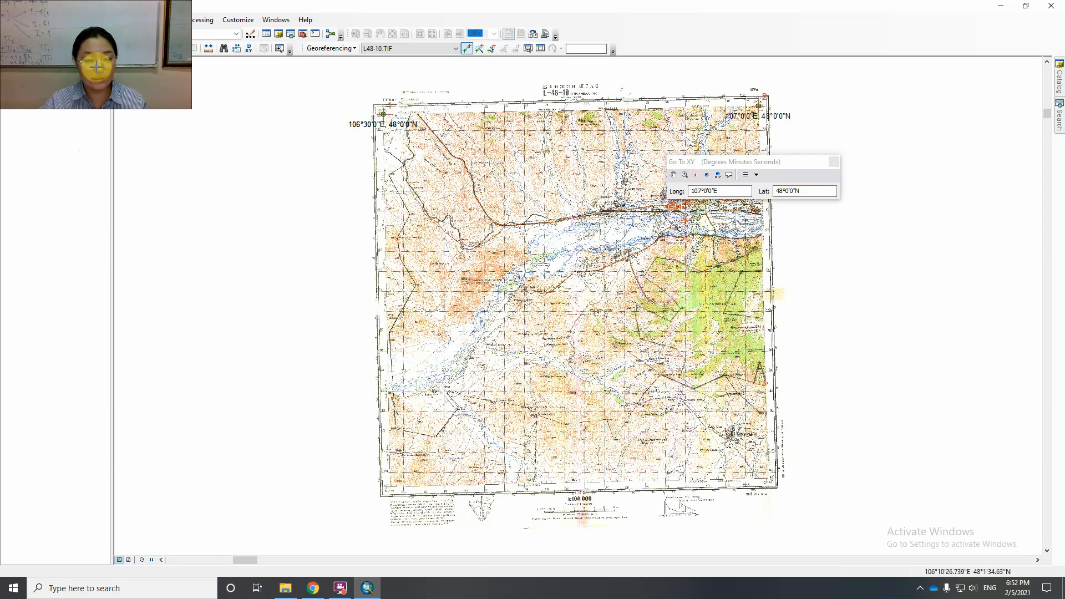
{"action": "left_click_drag", "start_coordinate": [746, 162], "coordinate": [869, 134]}
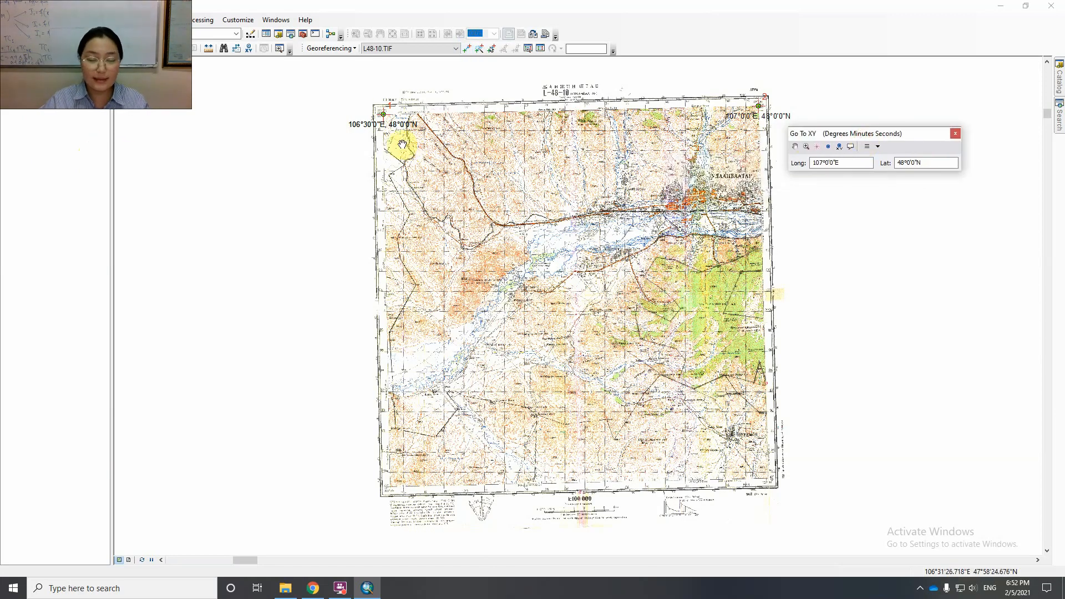